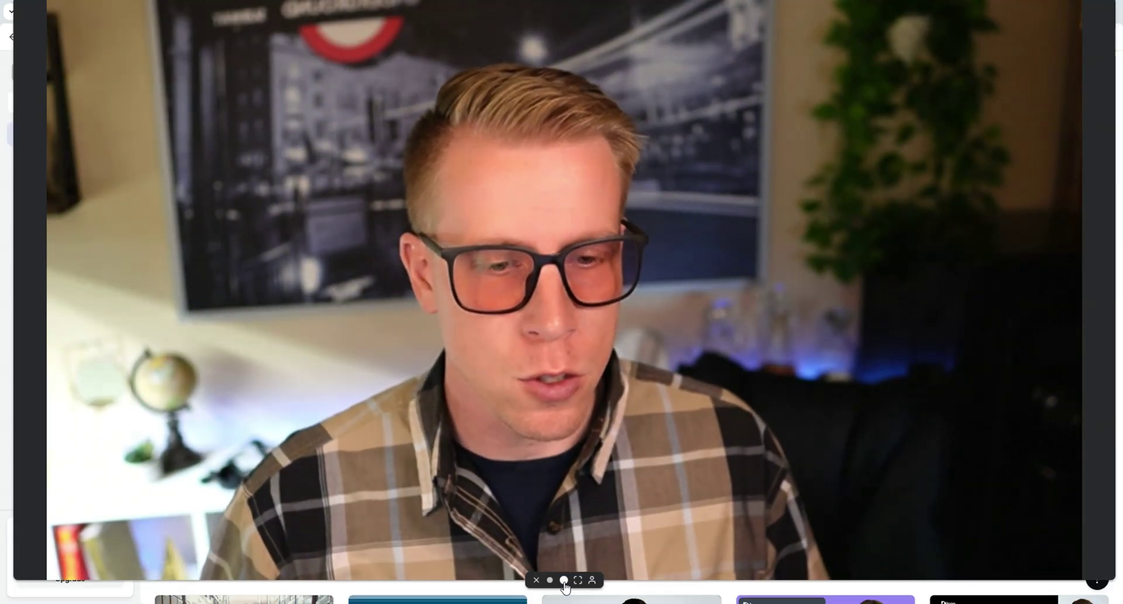
Make a few preliminary drags and a click, then dismiss the open panel with Escape
left_click_drag(211, 493, 947, 200)
left_click_drag(918, 265, 946, 289)
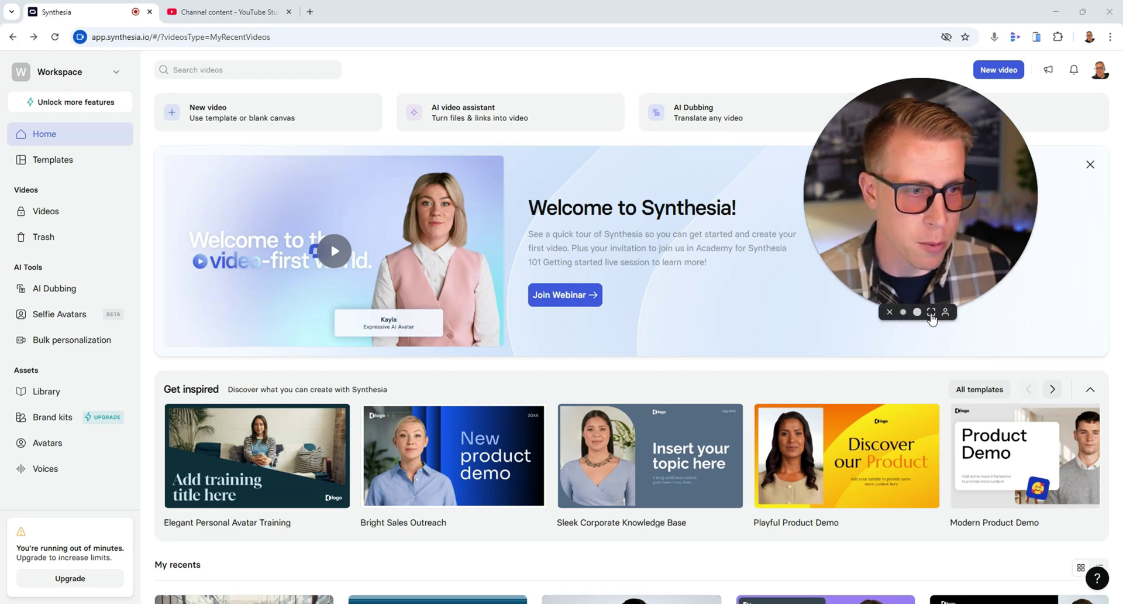
left_click(932, 312)
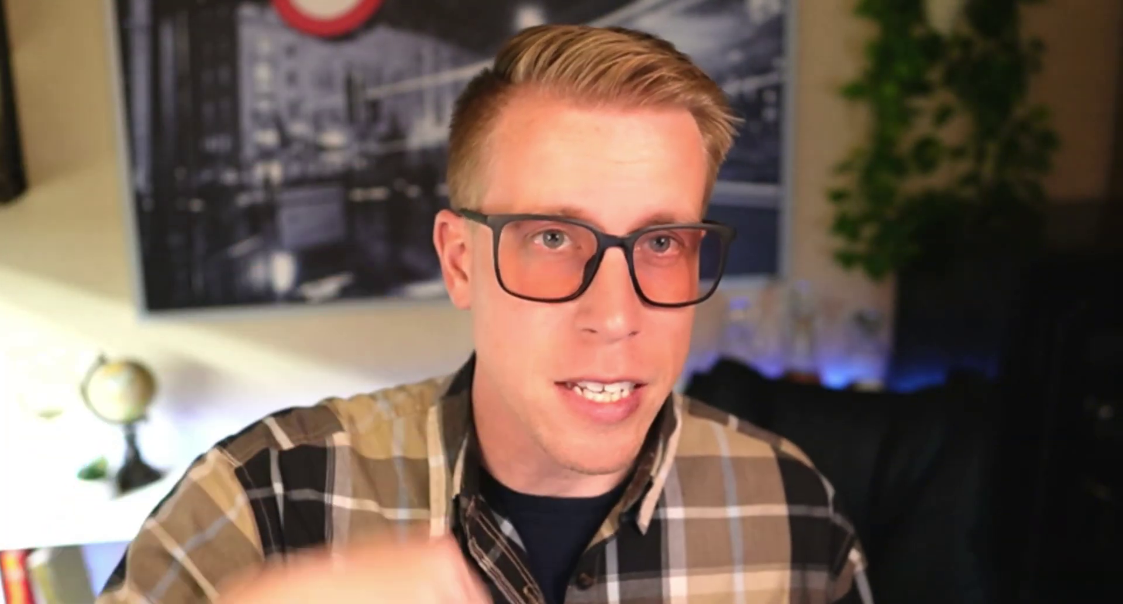
key("Escape")
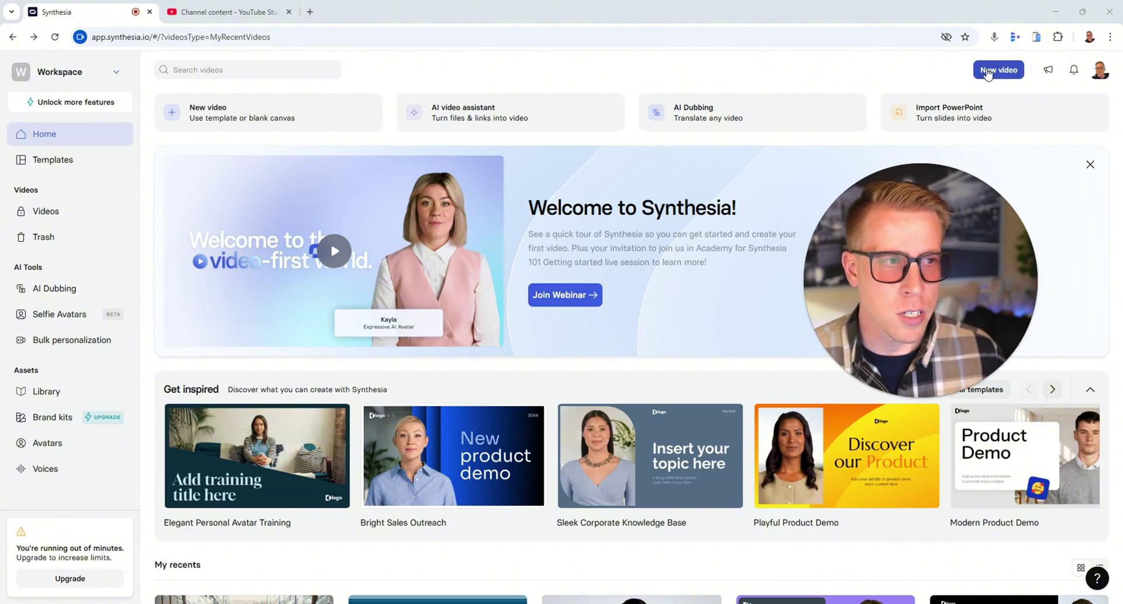
Browse the New video template gallery and use the Corporate Personal Avatar Training template
left_click(987, 72)
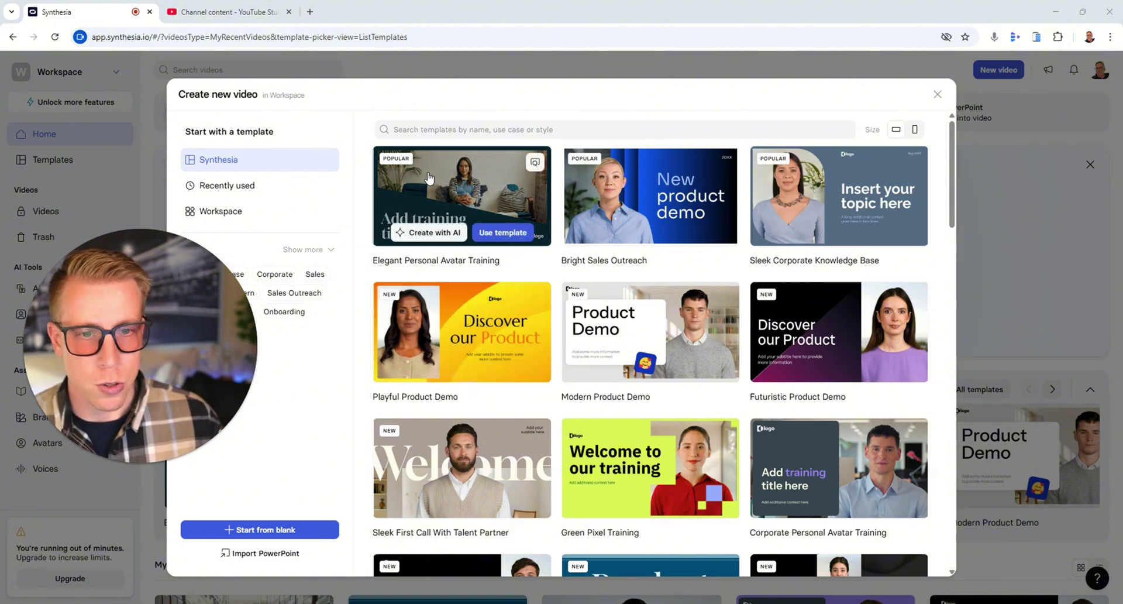
mouse_move(639, 193)
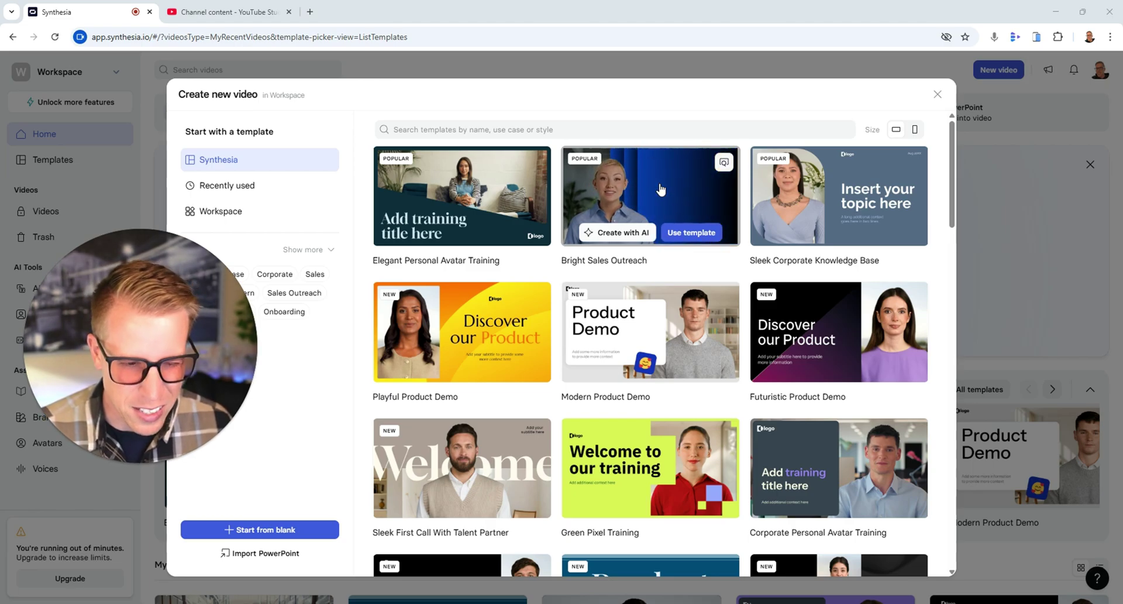
mouse_move(620, 323)
mouse_move(835, 459)
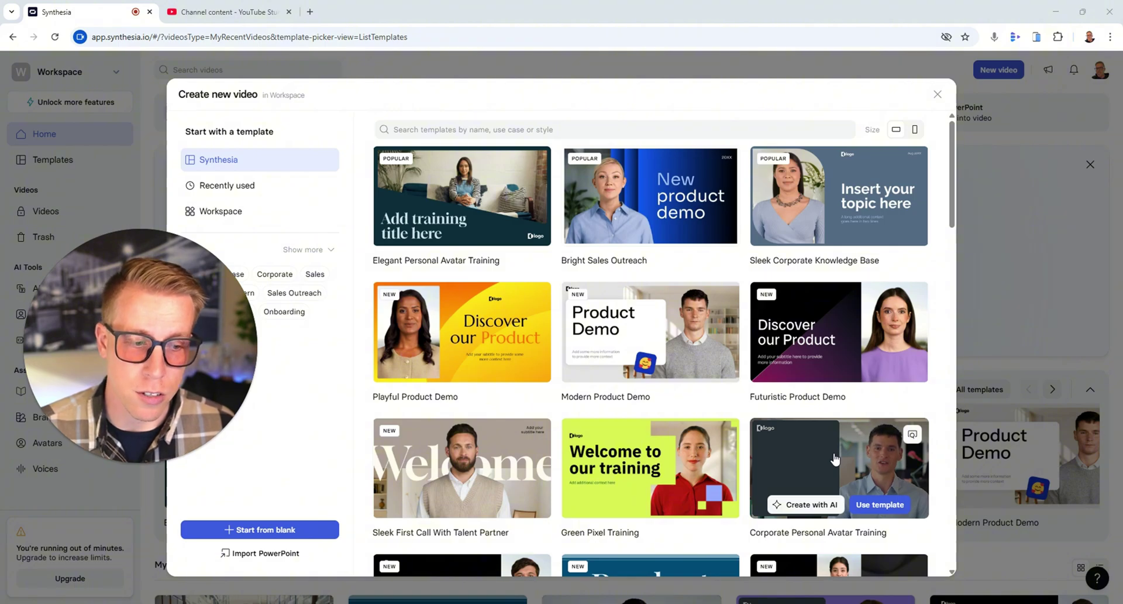
scroll(835, 460, "down", 2)
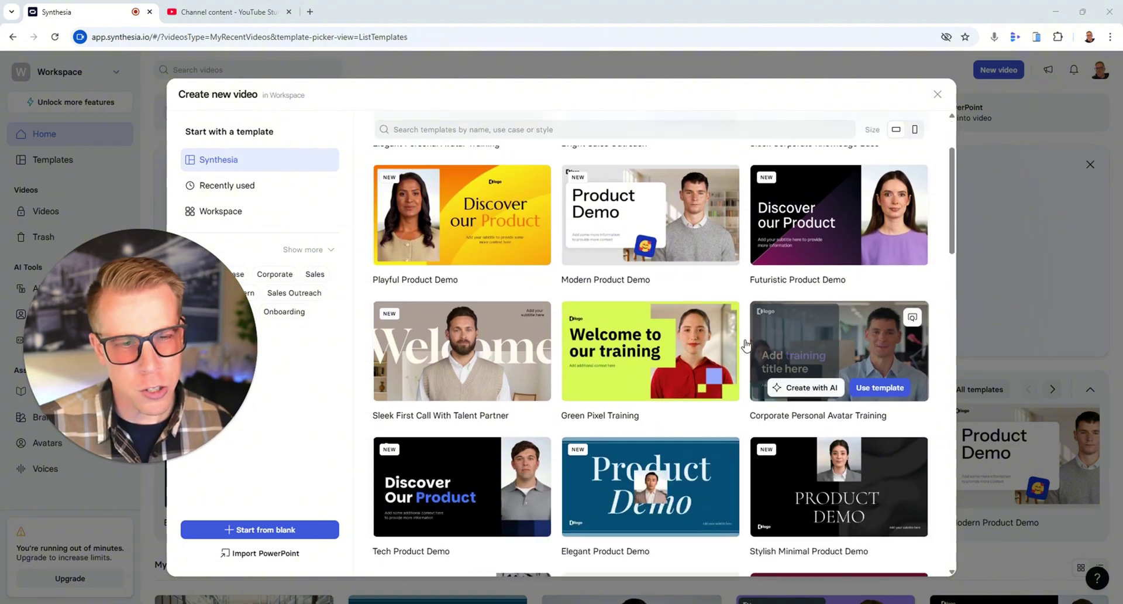
mouse_move(644, 345)
scroll(644, 345, "down", 2)
mouse_move(670, 359)
scroll(670, 359, "down", 2)
scroll(667, 360, "up", 3)
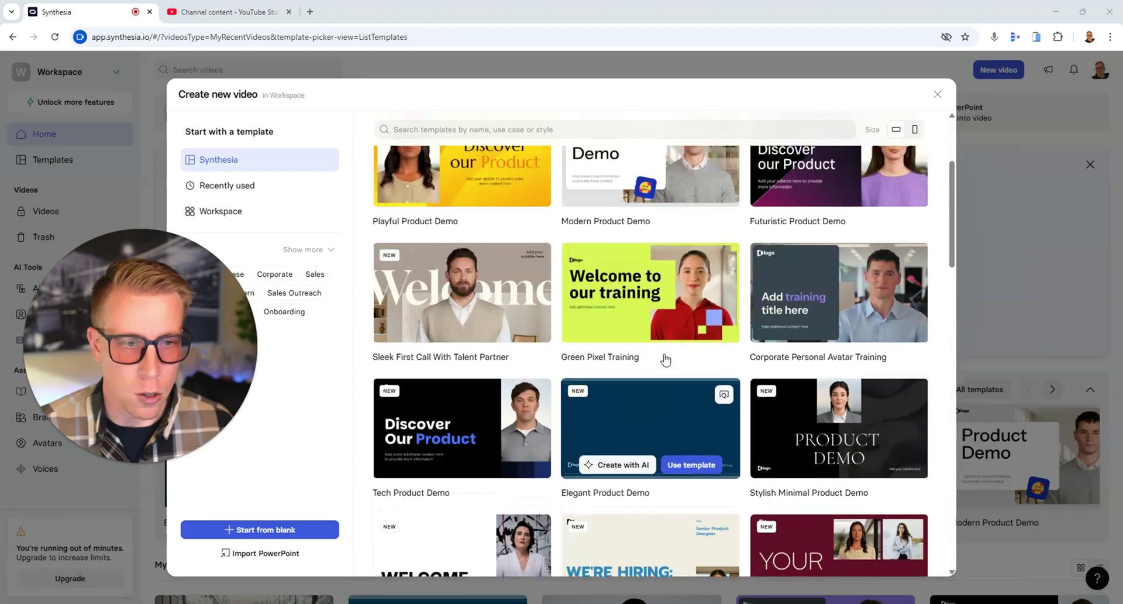
mouse_move(645, 299)
mouse_move(878, 327)
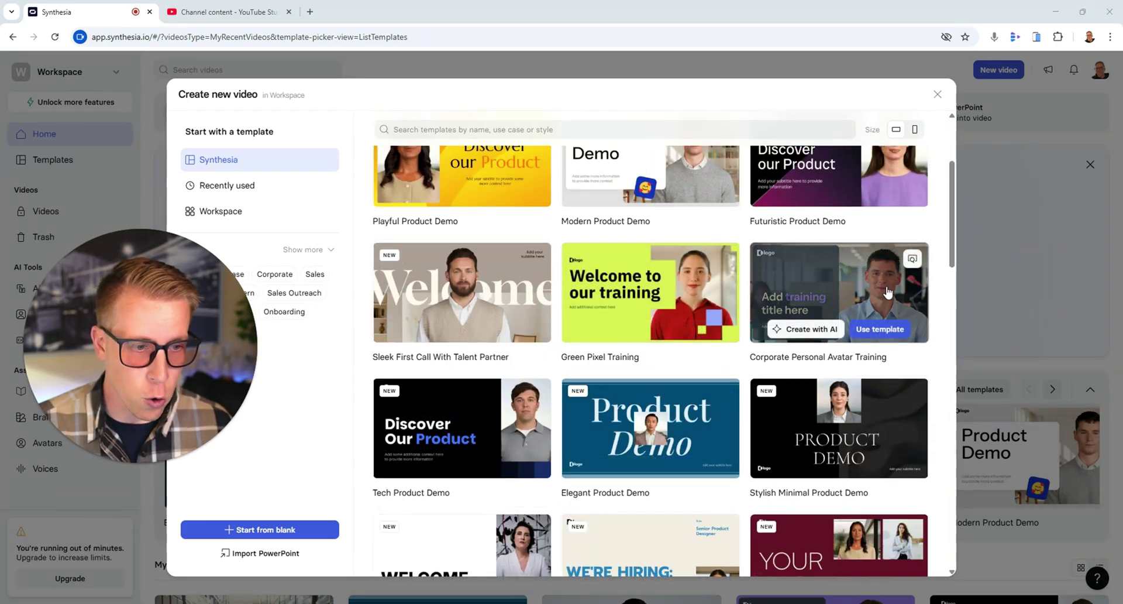
left_click(877, 331)
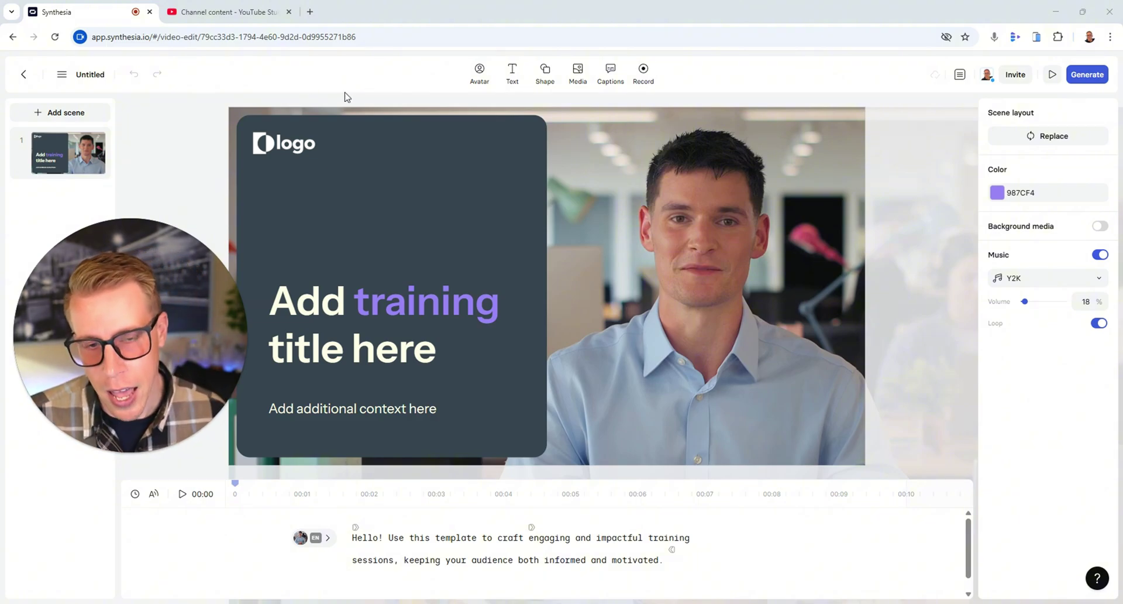
Raise the title and context text, briefly add and delete the Arthur avatar, then reselect Jude
left_click_drag(374, 305, 367, 216)
left_click_drag(375, 409, 375, 341)
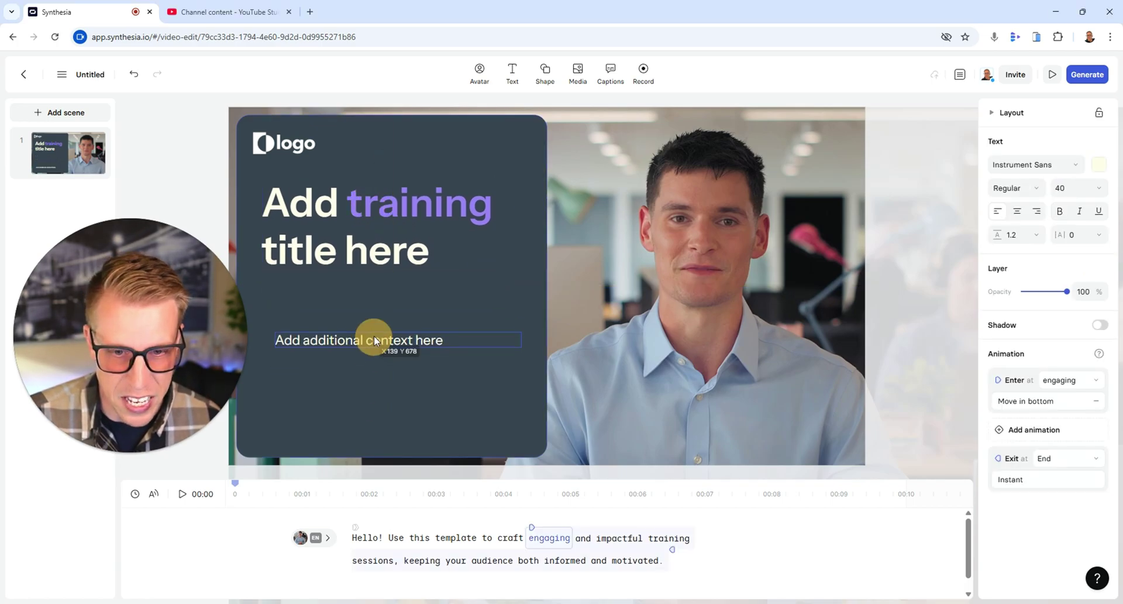
left_click(479, 73)
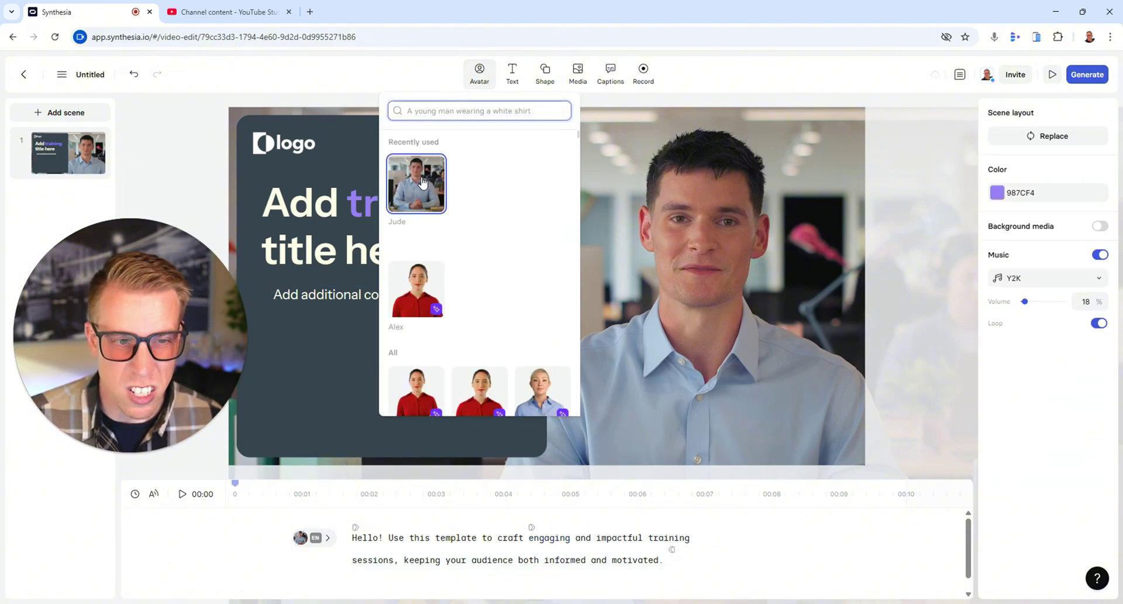
scroll(489, 339, "down", 3)
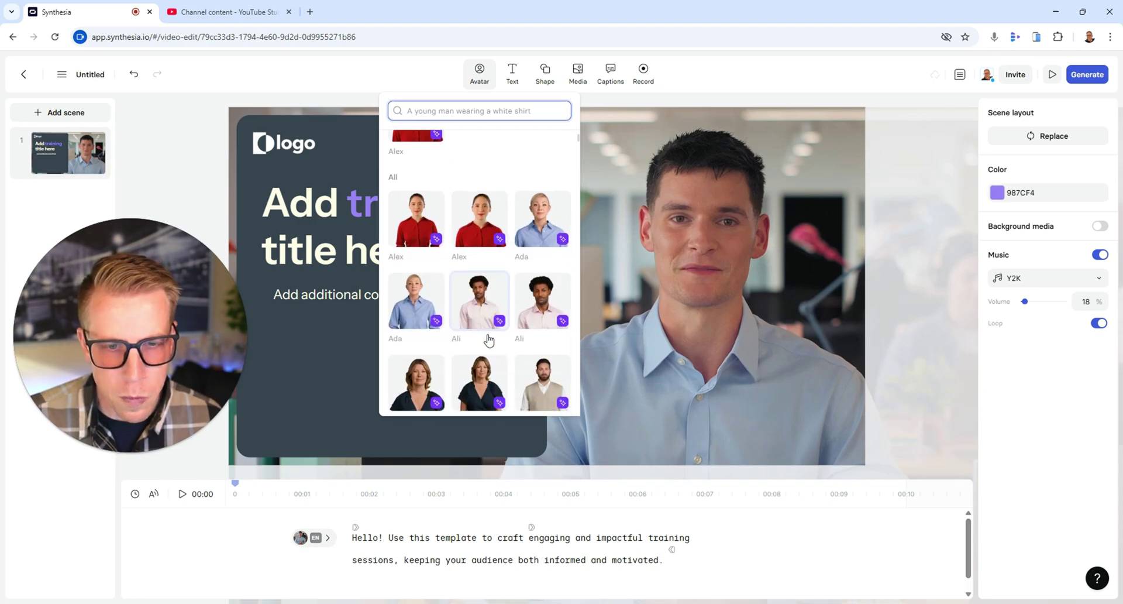
scroll(455, 309, "down", 2)
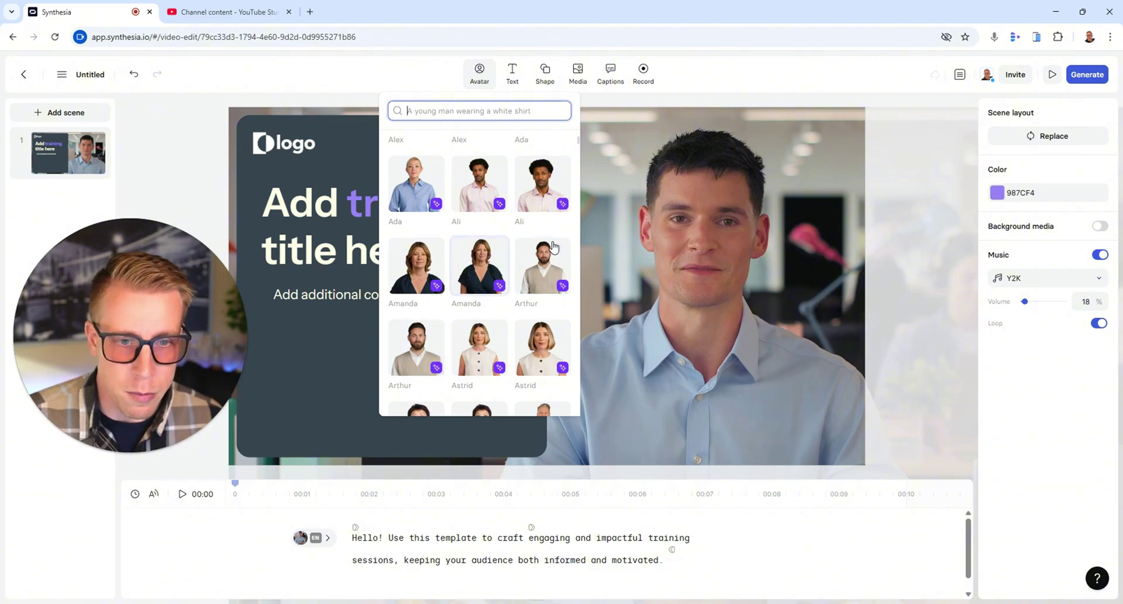
left_click(544, 268)
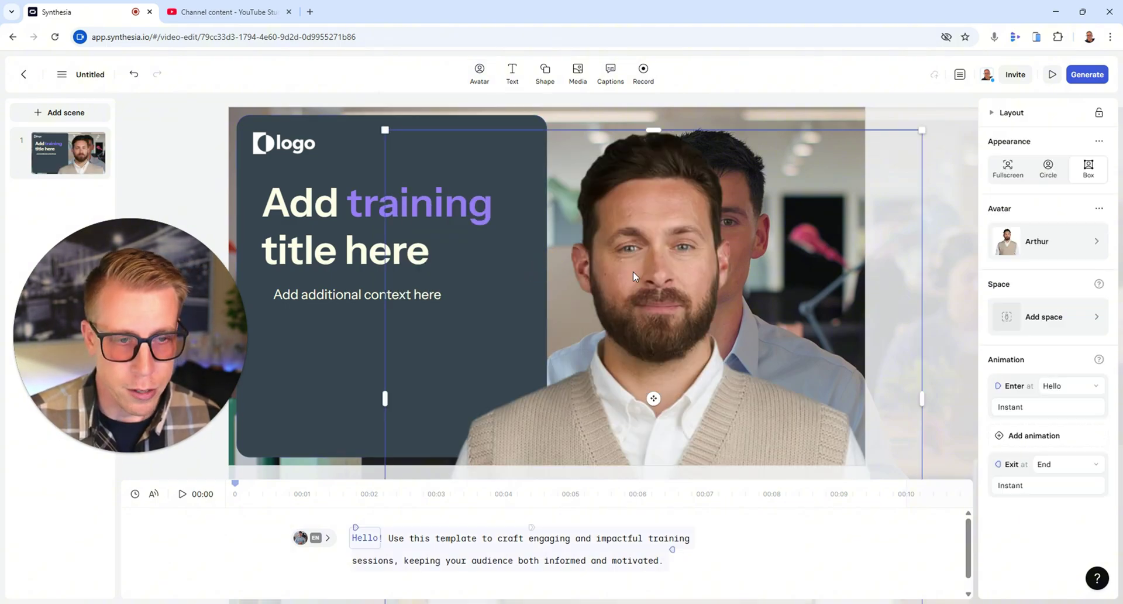
left_click_drag(640, 265, 493, 264)
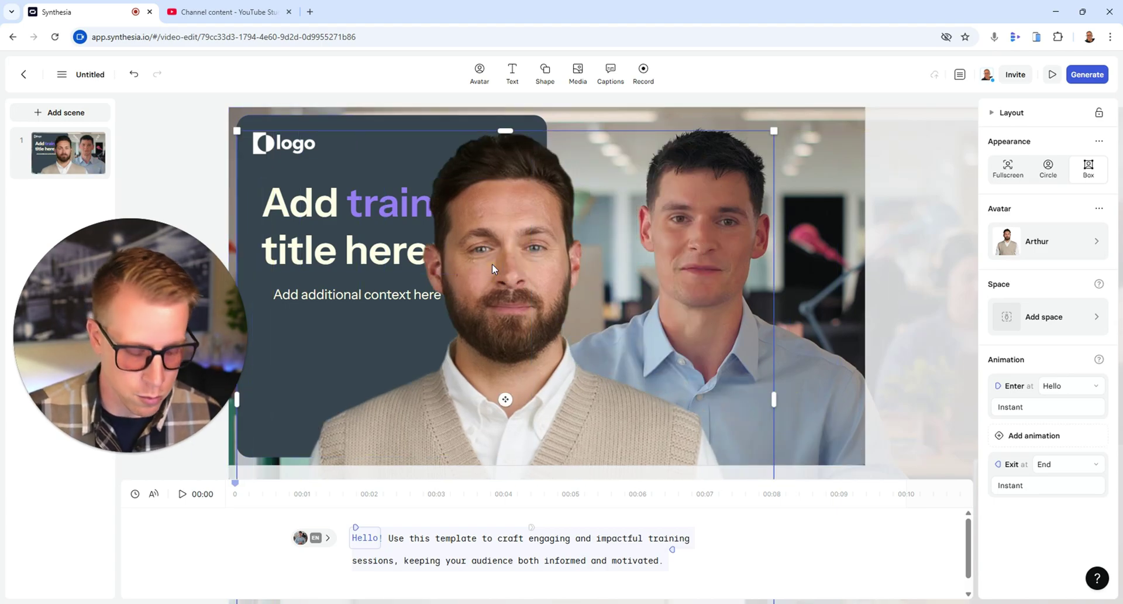
key("Delete")
left_click(732, 261)
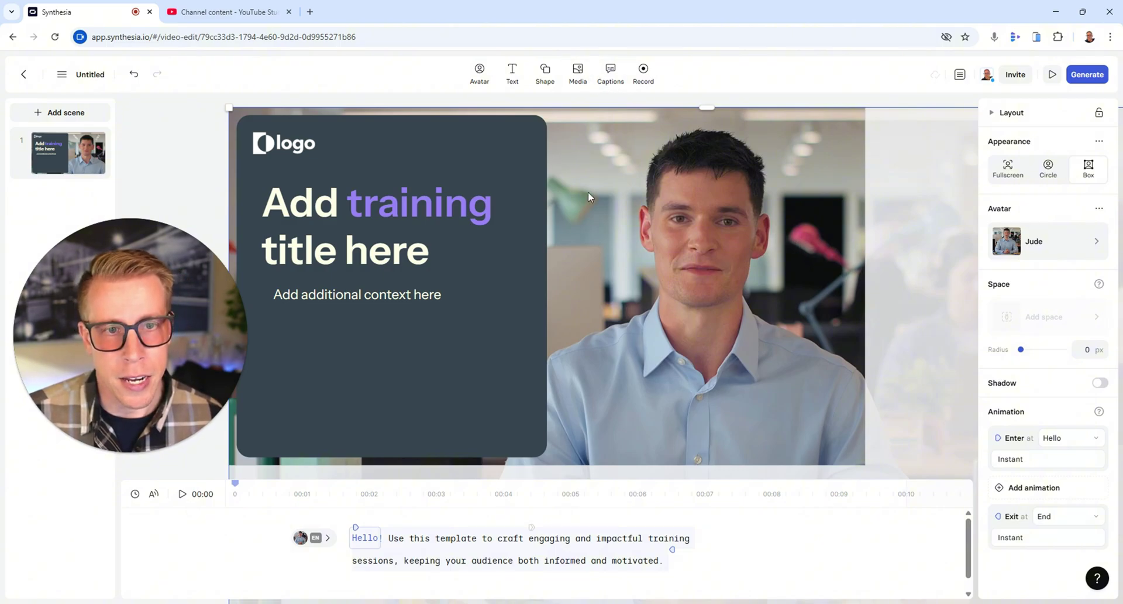
left_click_drag(736, 201, 734, 269)
left_click(791, 145)
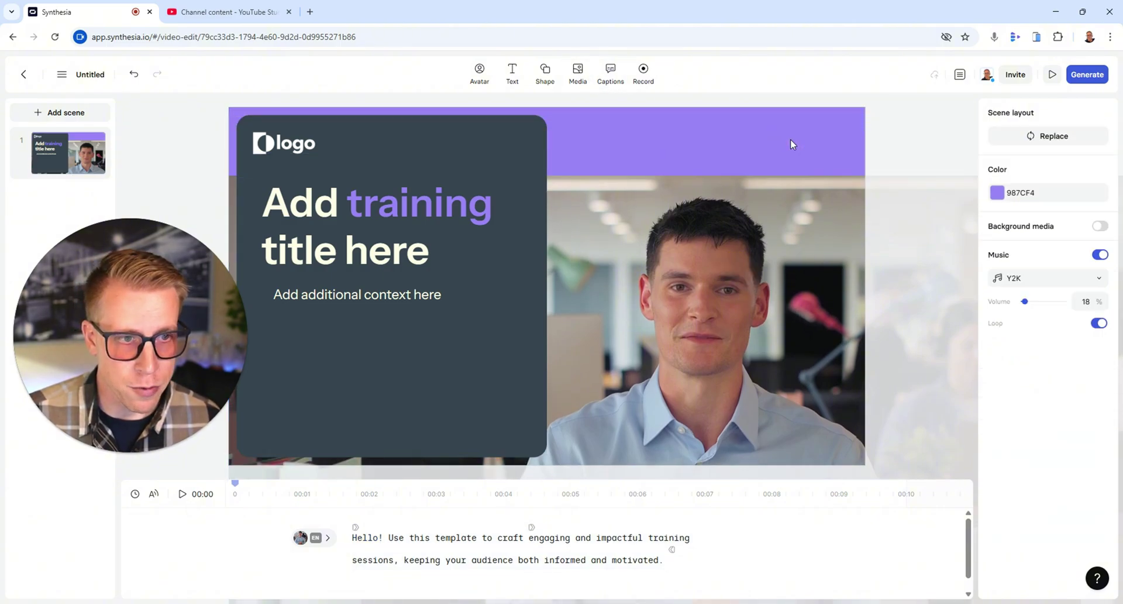
left_click(581, 73)
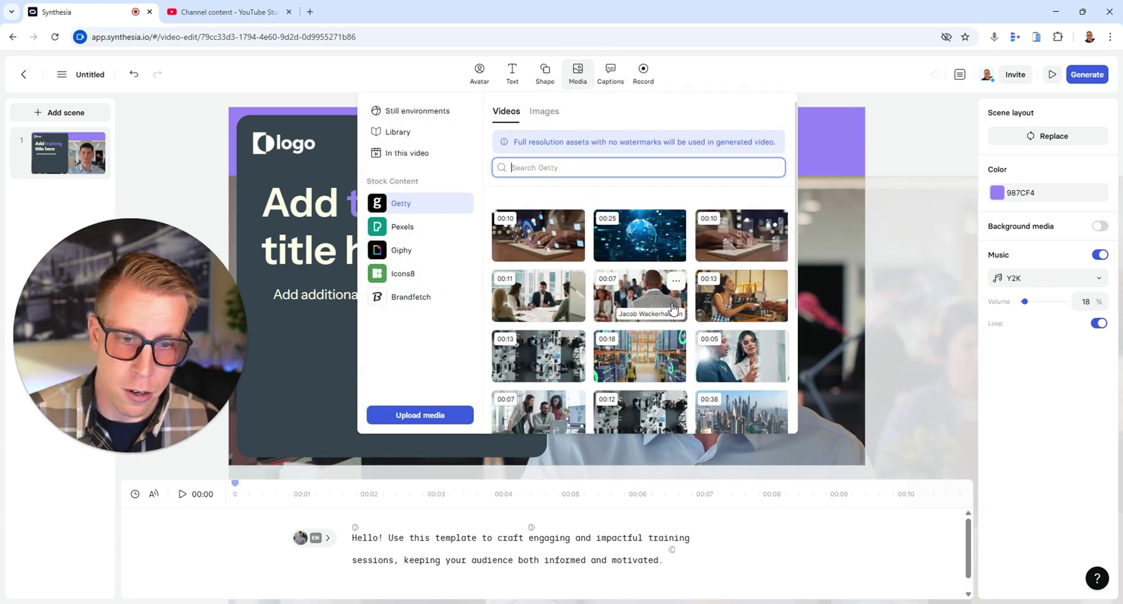
left_click(777, 90)
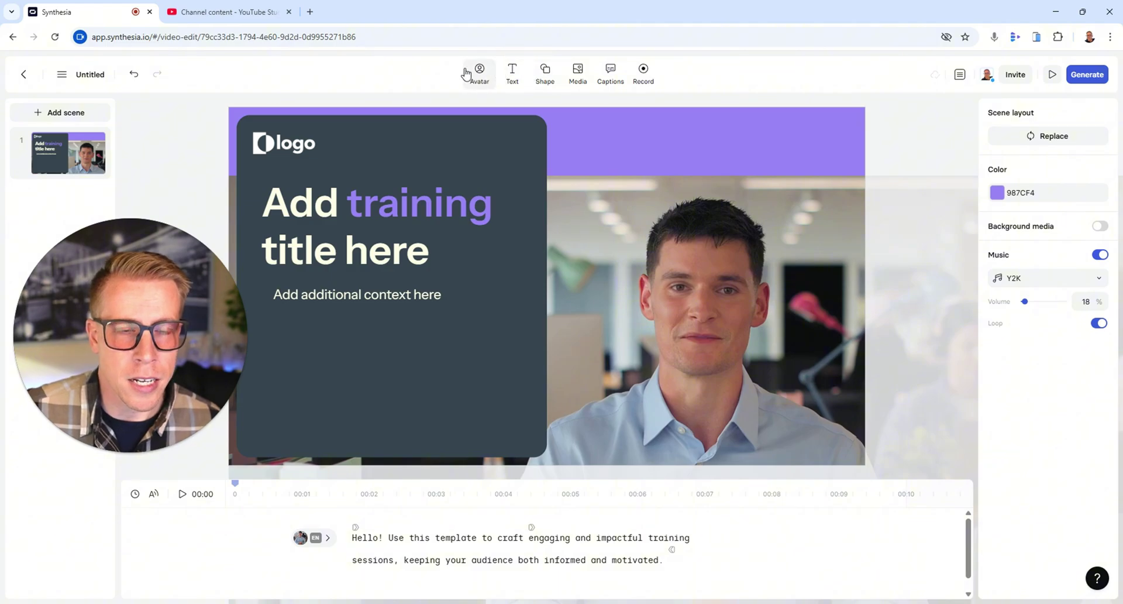
left_click(710, 311)
left_click_drag(710, 312, 696, 242)
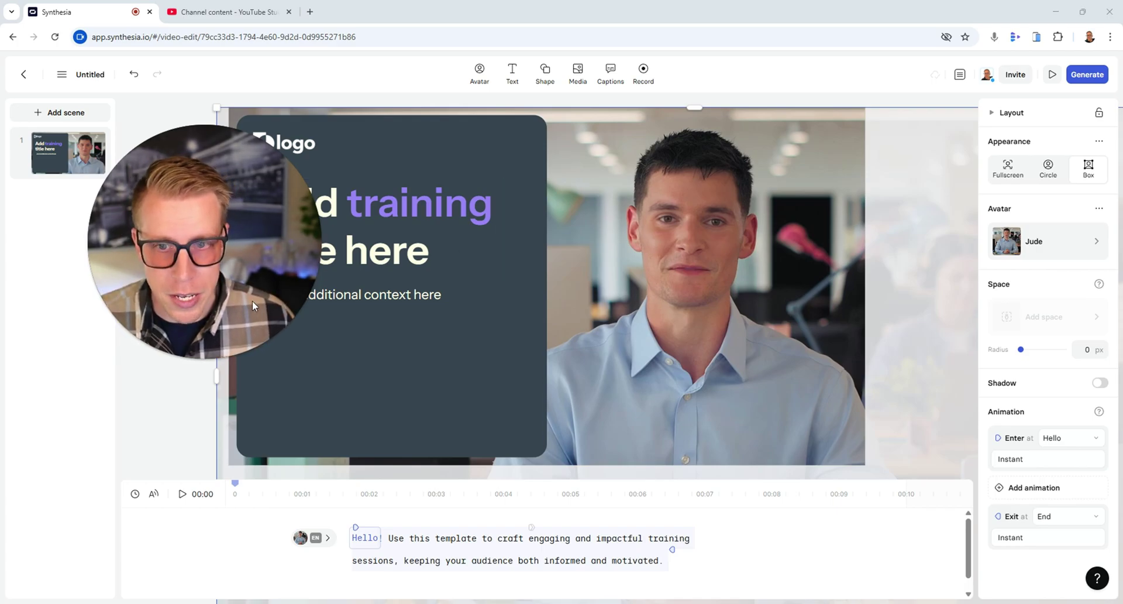
Browse the template's other scenes and add the four-topics office layout as scene 2
left_click(60, 112)
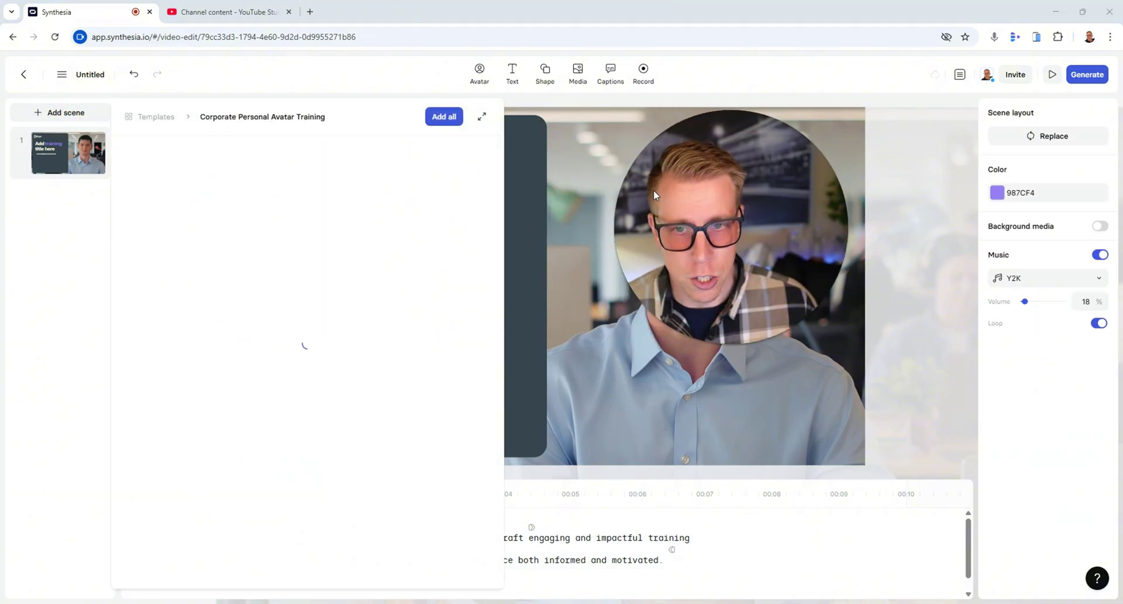
mouse_move(217, 206)
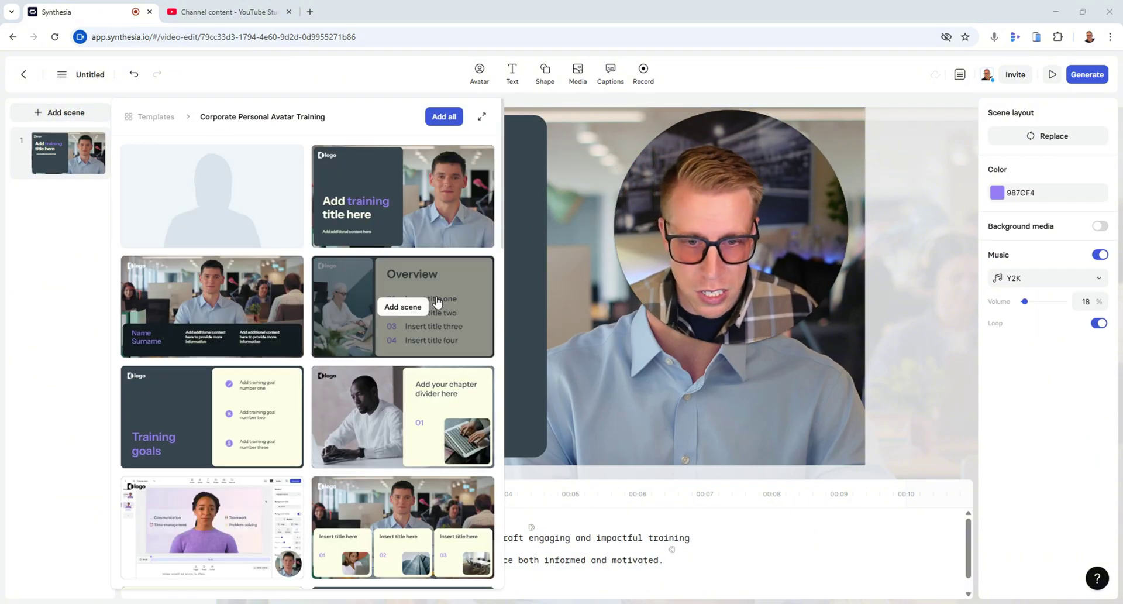
scroll(195, 348, "down", 5)
scroll(195, 348, "down", 2)
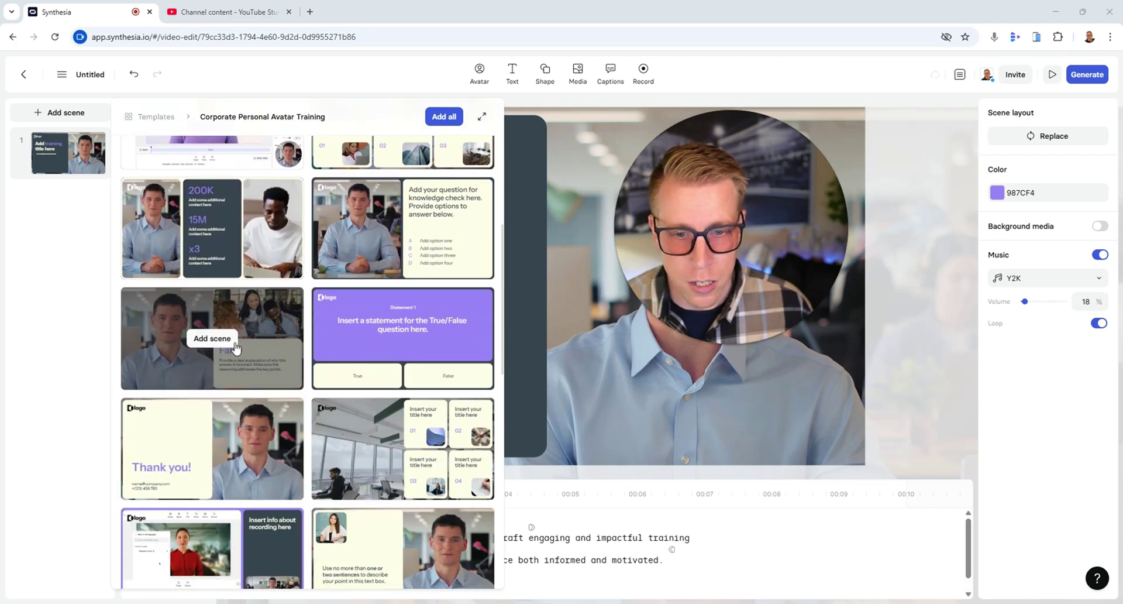
scroll(272, 348, "down", 1)
scroll(272, 348, "down", 2)
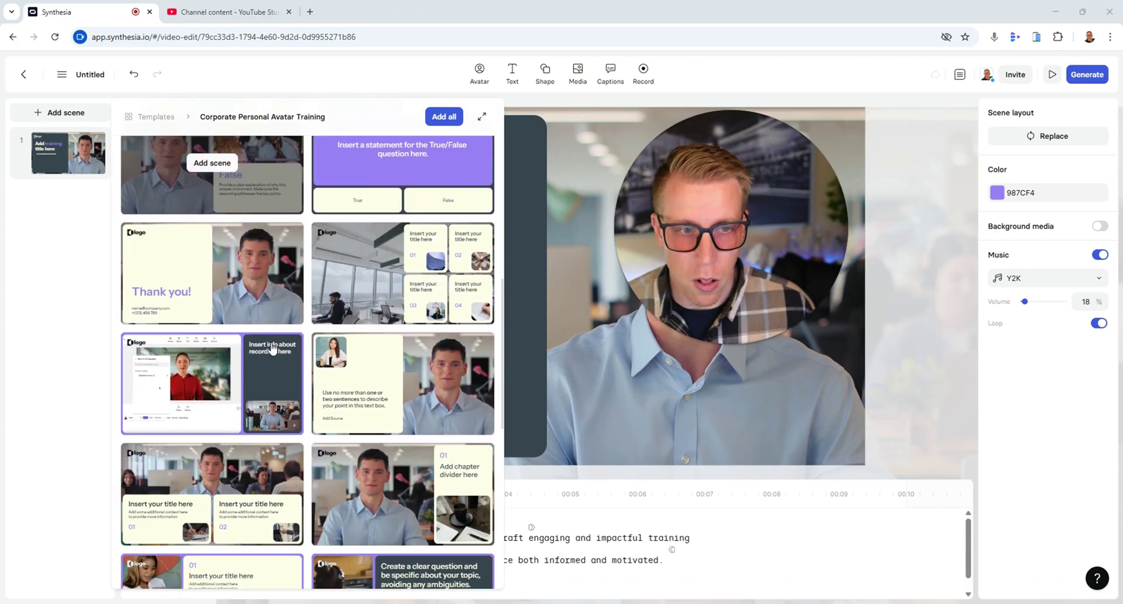
scroll(272, 348, "down", 4)
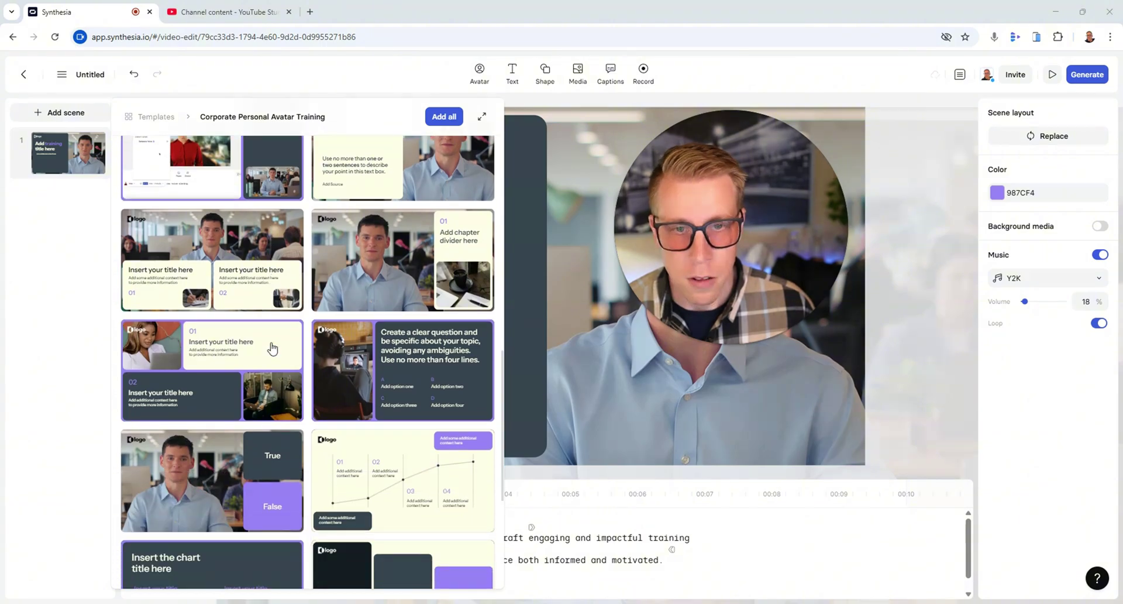
scroll(375, 327, "up", 4)
scroll(398, 374, "down", 4)
scroll(364, 268, "up", 3)
left_click(365, 227)
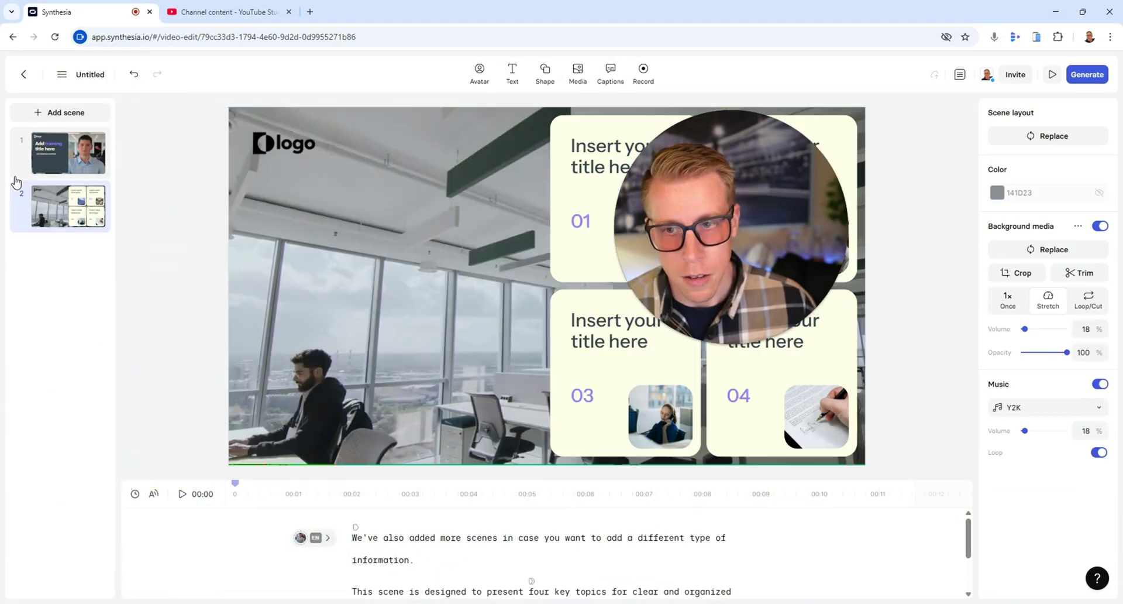
left_click_drag(679, 264, 68, 409)
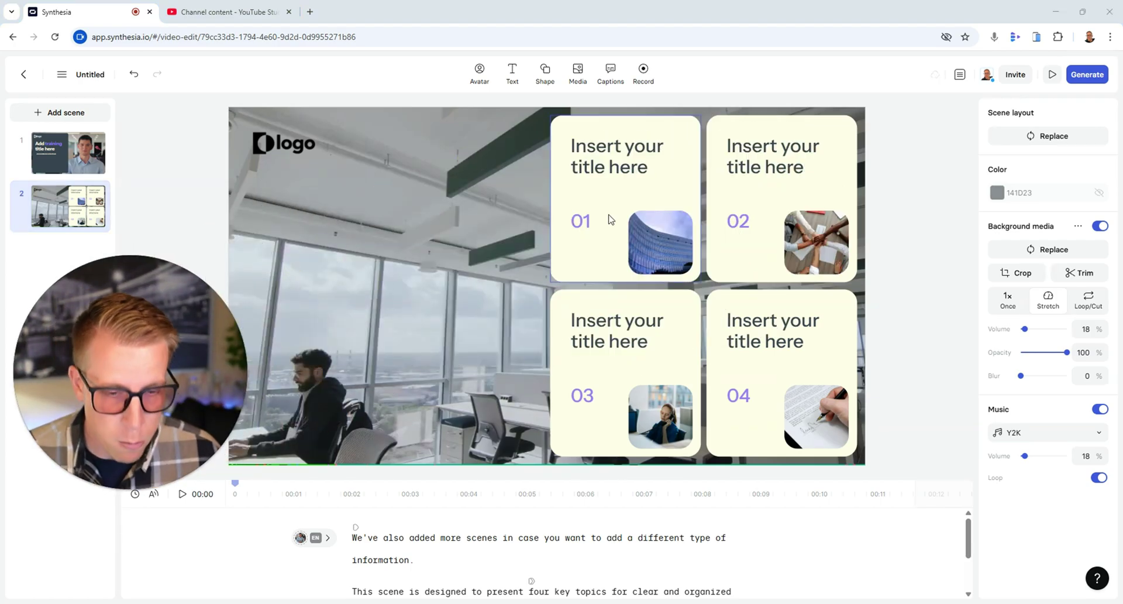
Inspect the 01 topic card's animation settings and the logo image's properties
left_click(141, 489)
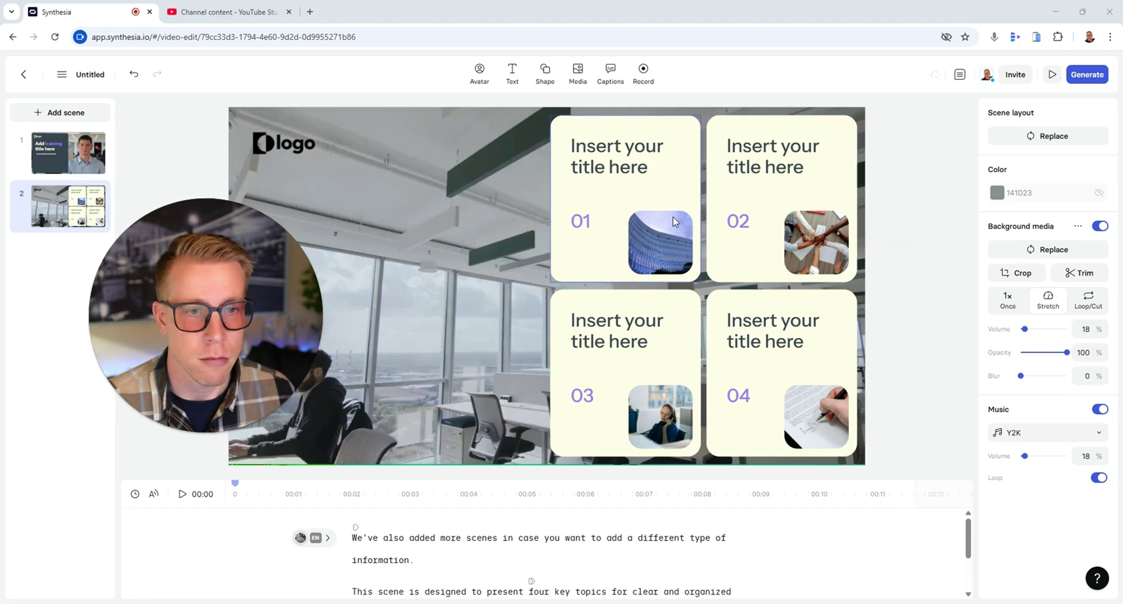
left_click(662, 236)
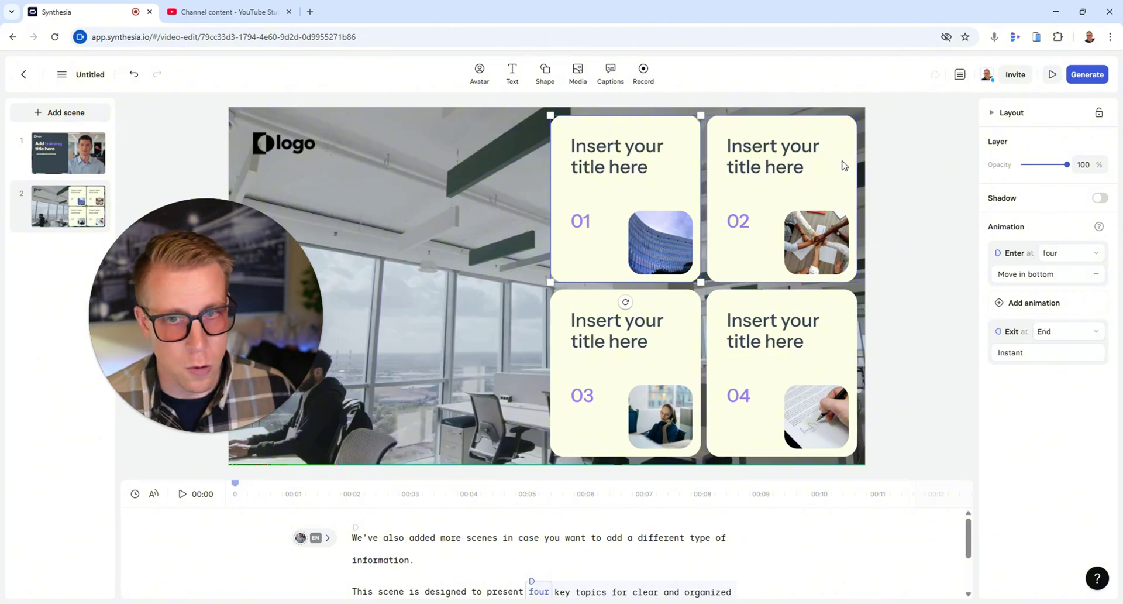
left_click(301, 146)
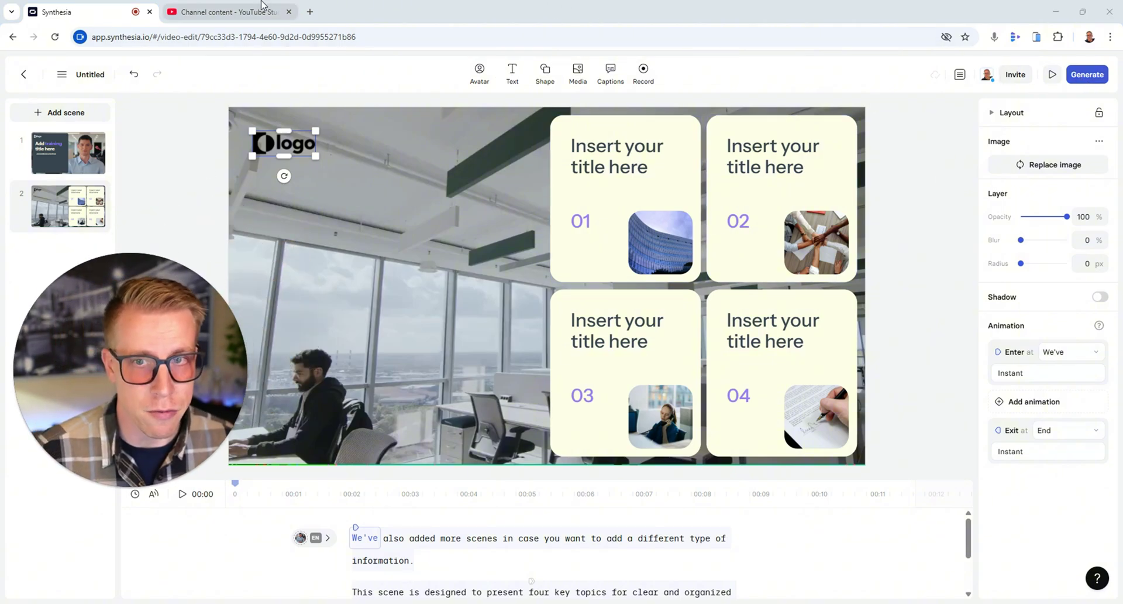
In a new tab, search 'sythesia pricing' and open Synthesia's pricing page
left_click(309, 13)
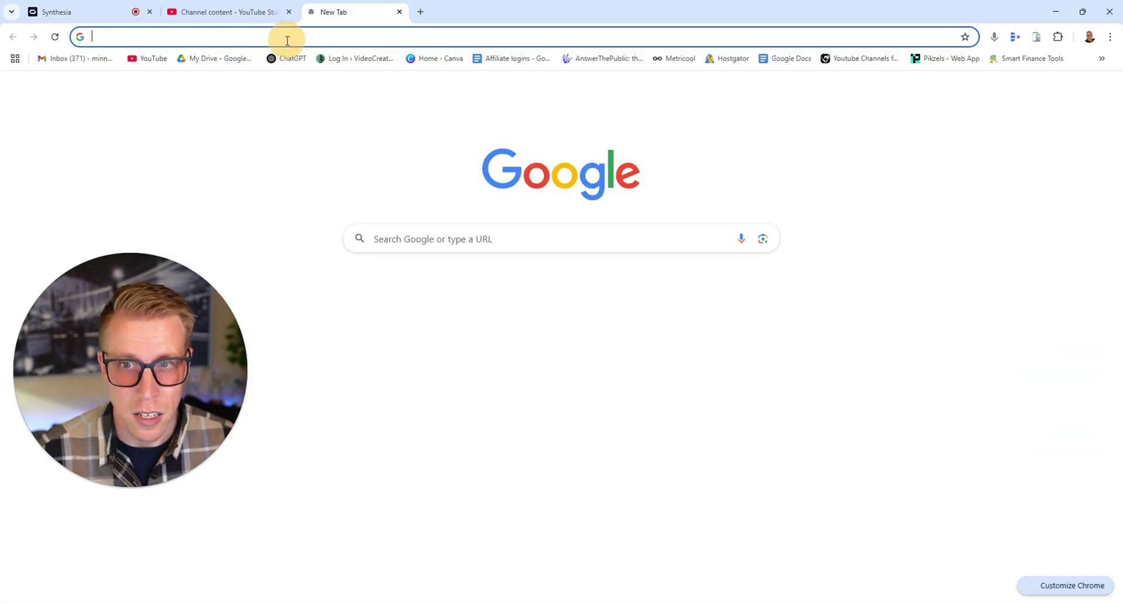
left_click(287, 39)
type("sythesia")
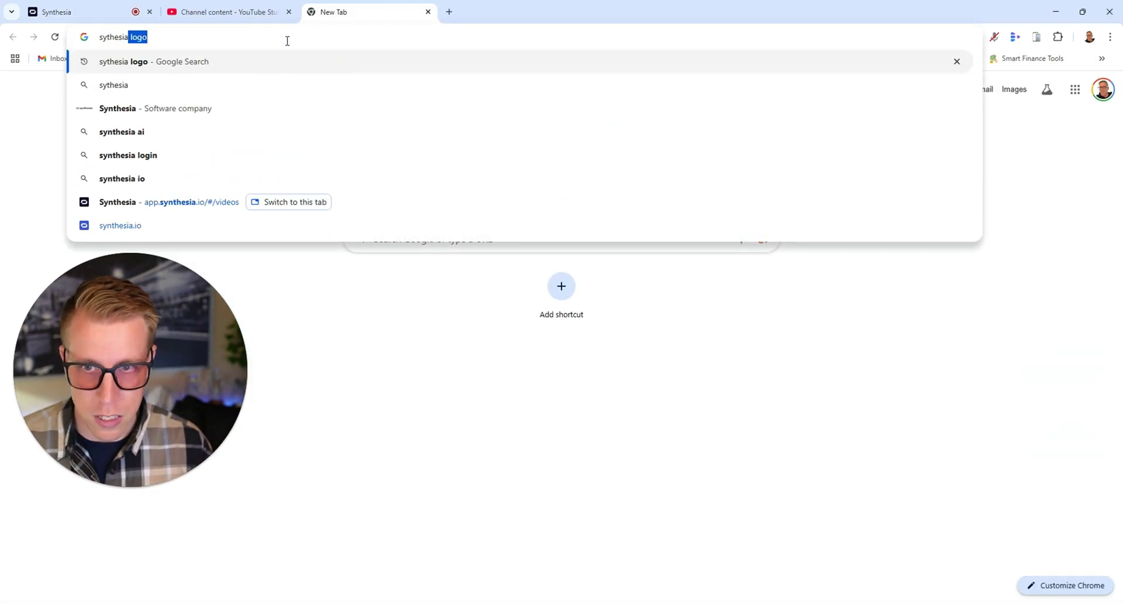
type(" pricing")
key("Return")
left_click(288, 217)
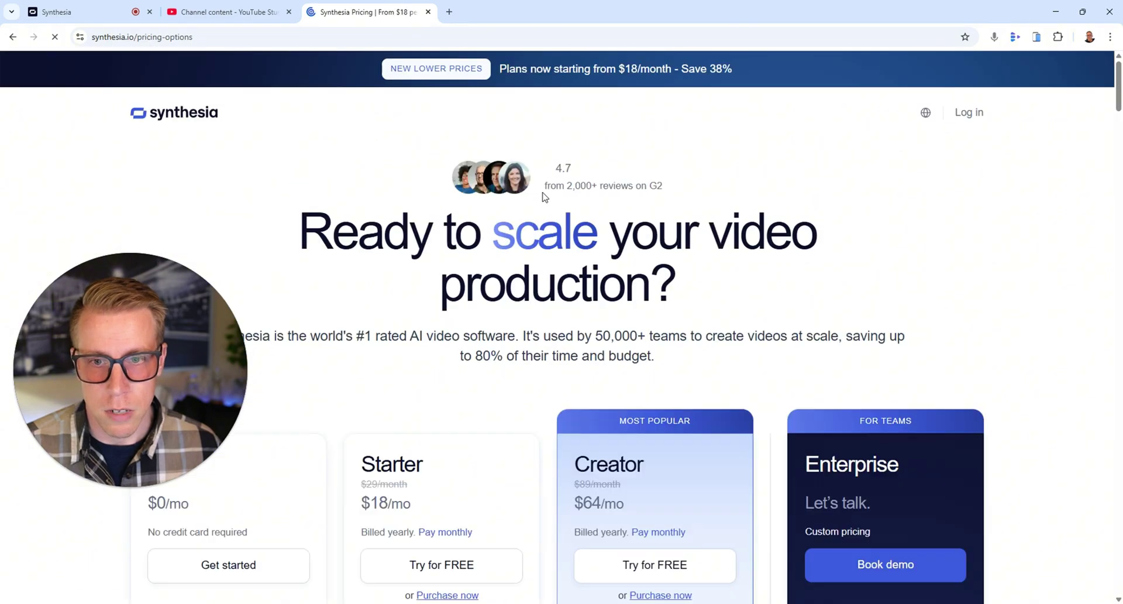
Try Starter's free trial, go back, and review plans: Free $0, Starter $18, Creator $64
scroll(445, 328, "down", 4)
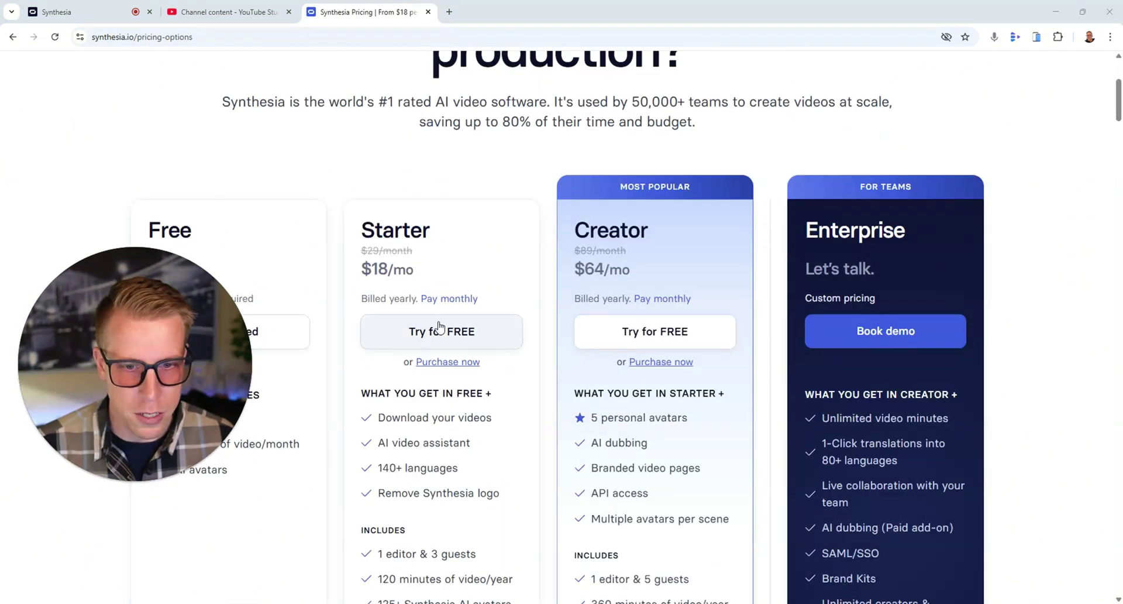
left_click(457, 270)
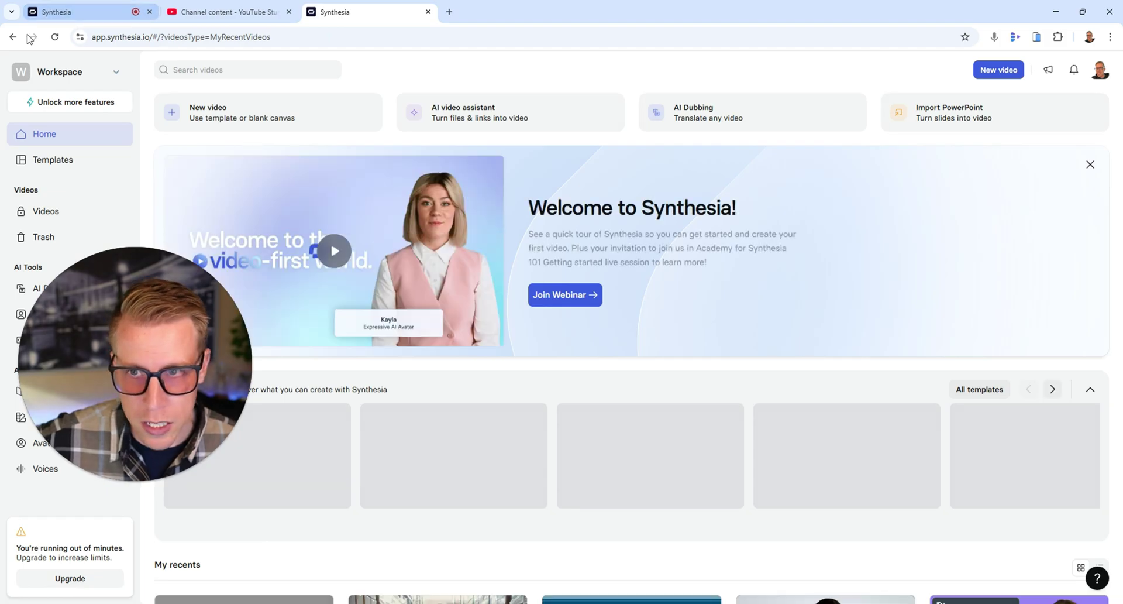
left_click(12, 37)
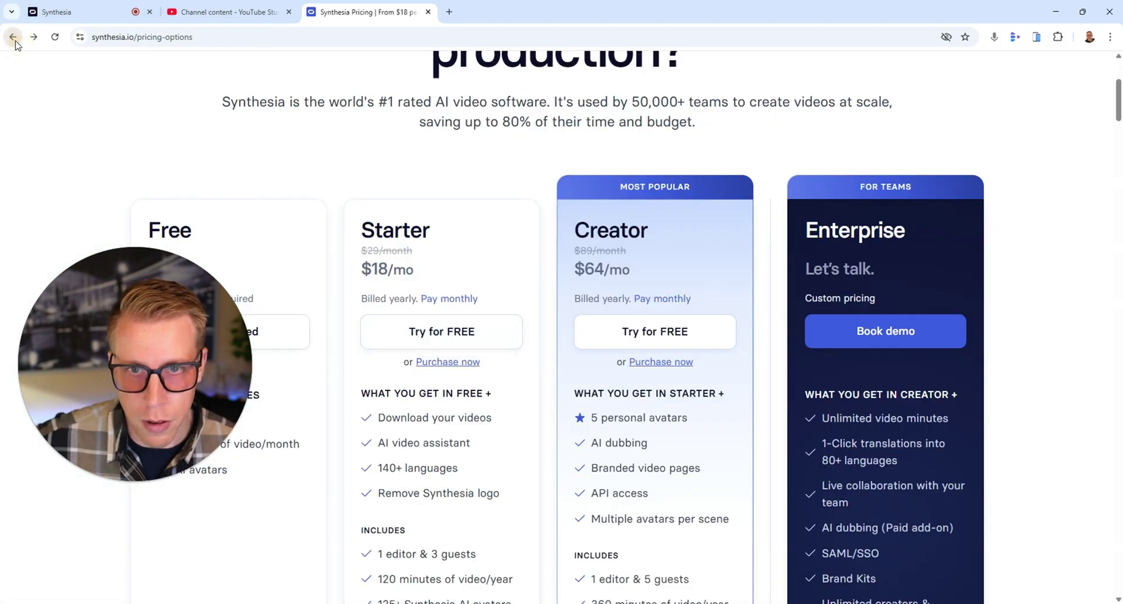
scroll(498, 337, "down", 2)
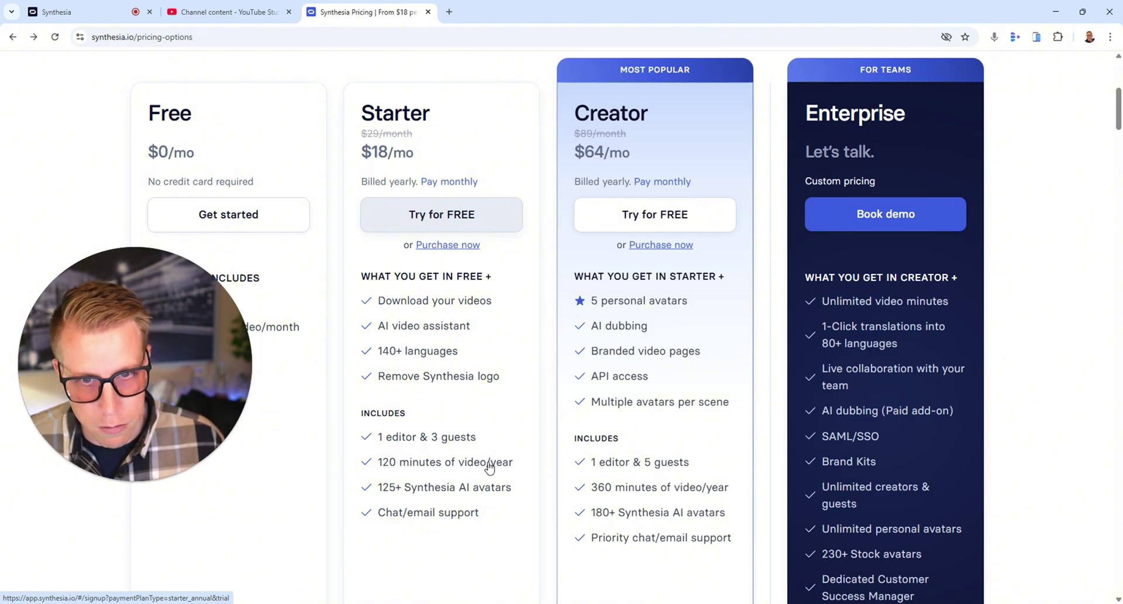
scroll(428, 273, "up", 2)
scroll(428, 414, "down", 2)
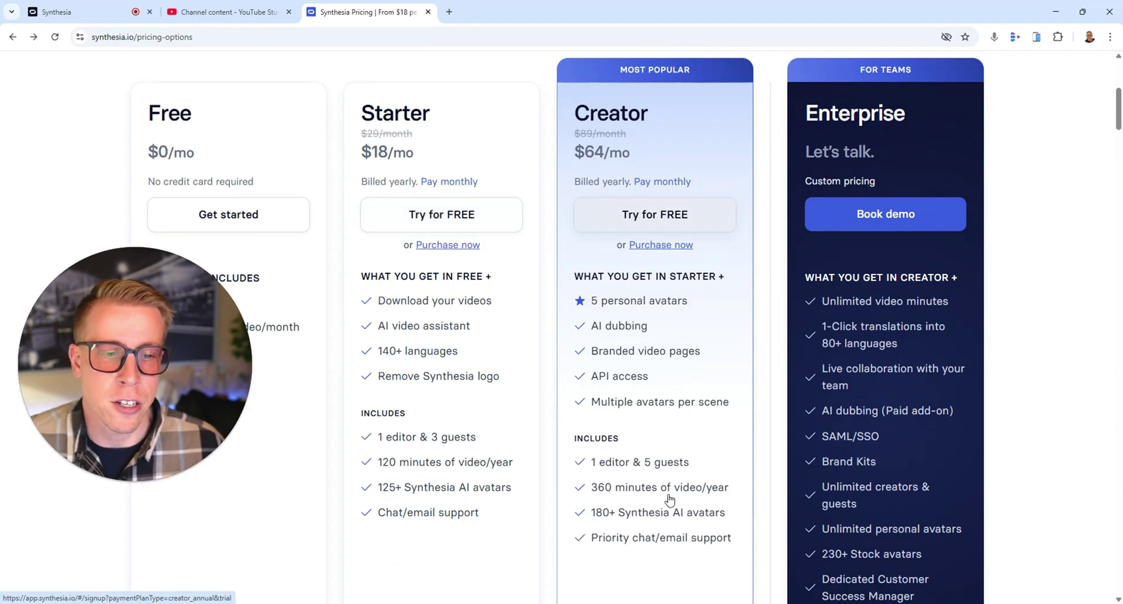
Close the pricing tab and return to the editor's scene 2 four-topic layout
left_click(429, 12)
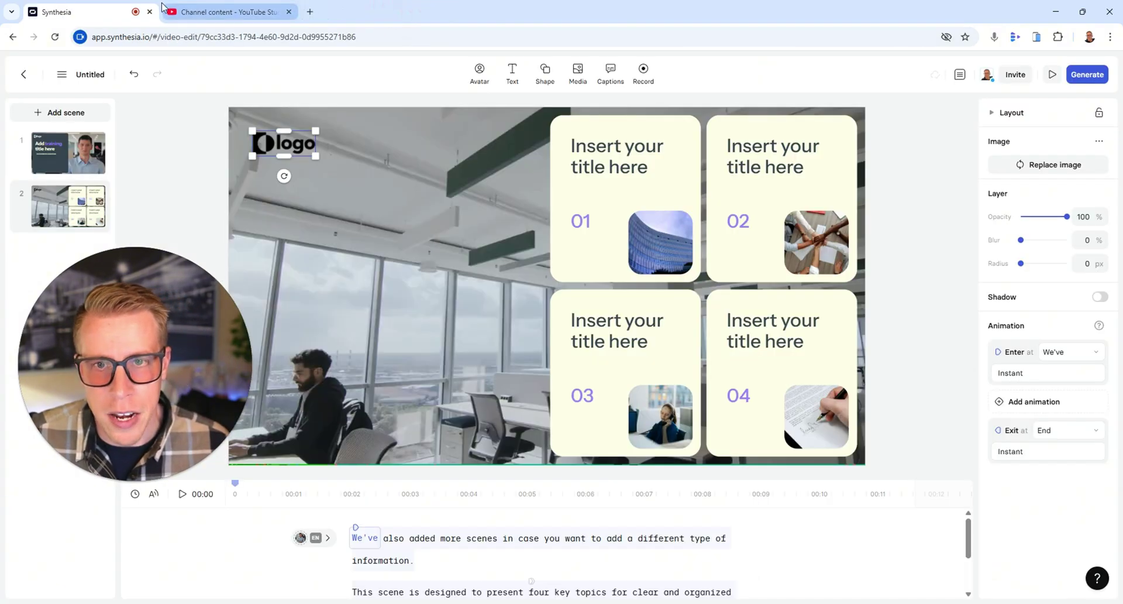
left_click(146, 482)
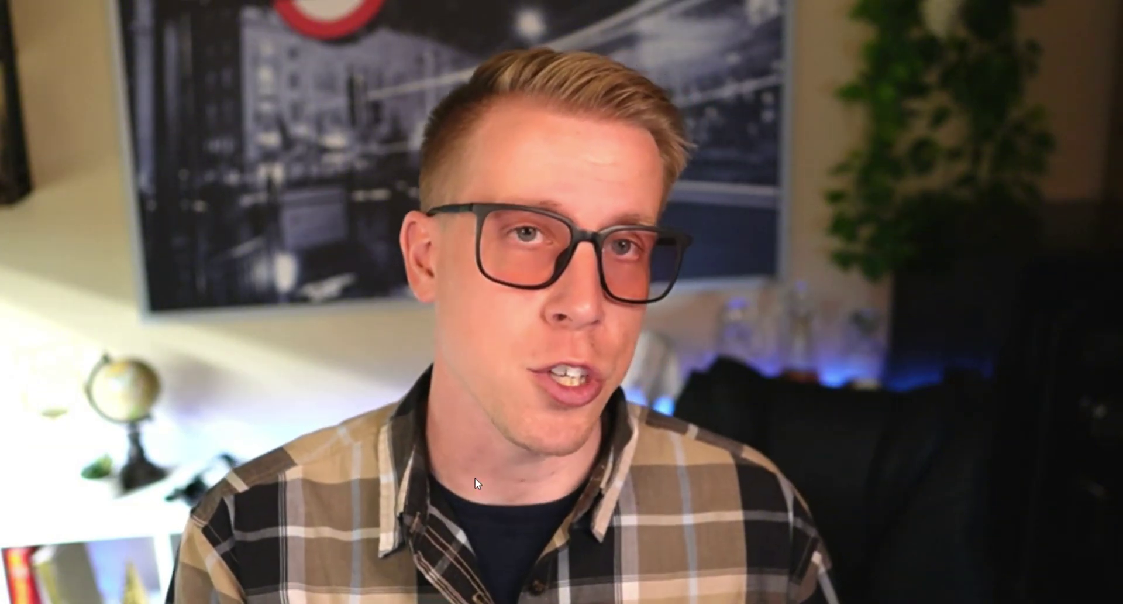
left_click(564, 583)
left_click(550, 579)
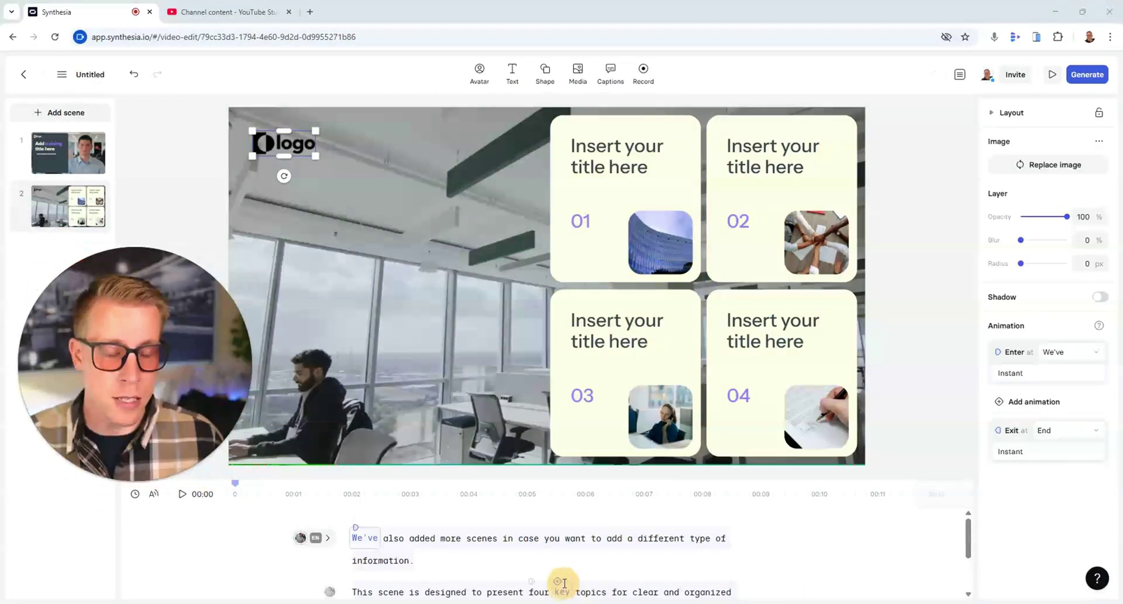
Return to the dashboard, dismiss the template chooser, and start a new video from blank
left_click(24, 76)
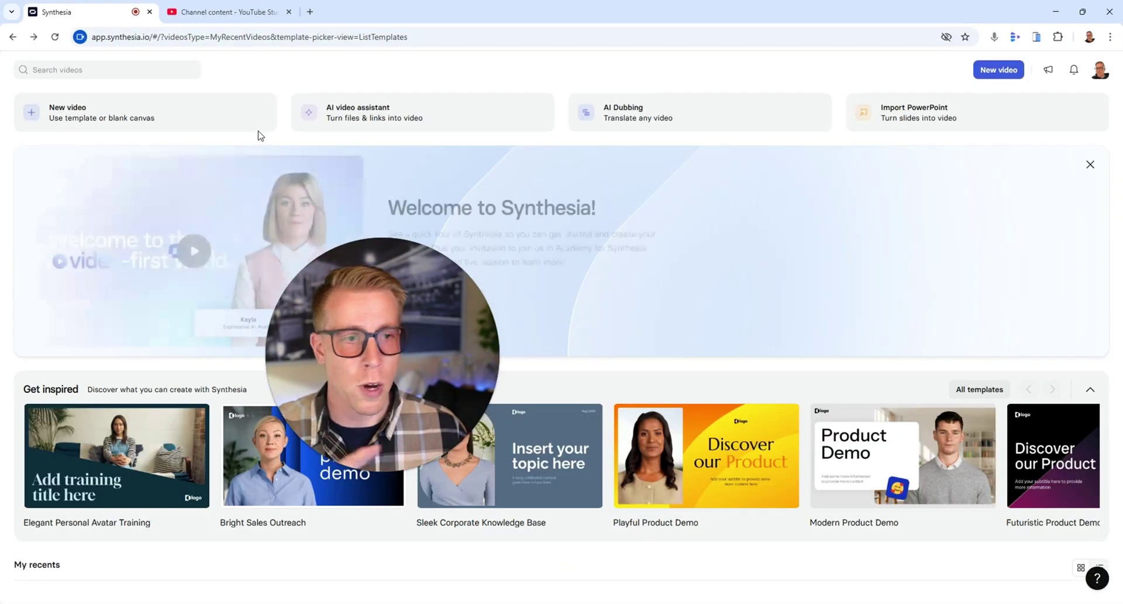
left_click(938, 96)
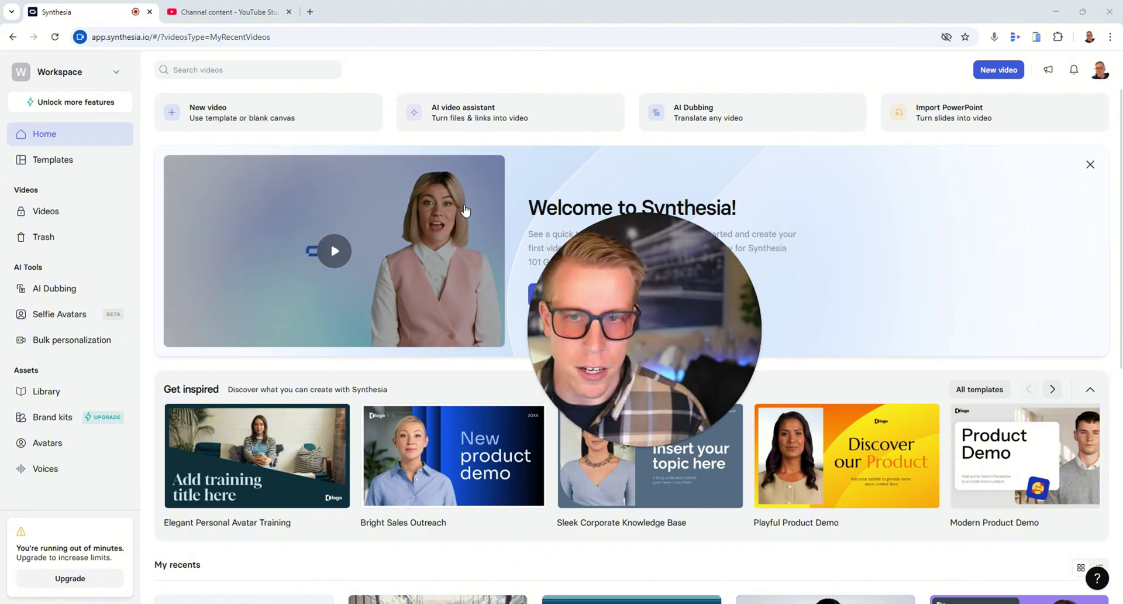
left_click(256, 120)
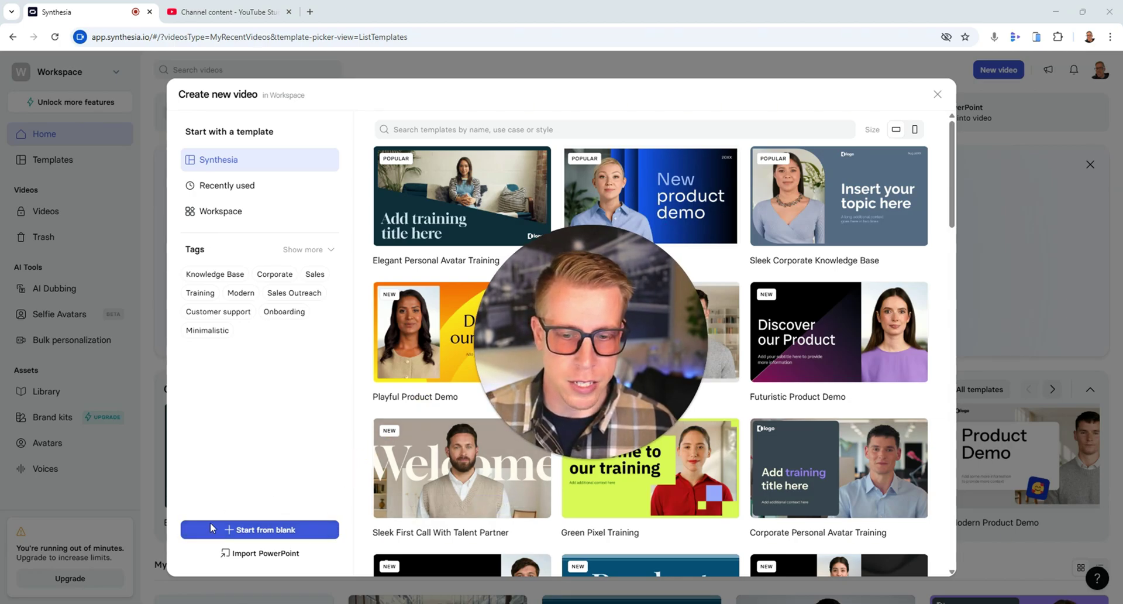
left_click(274, 531)
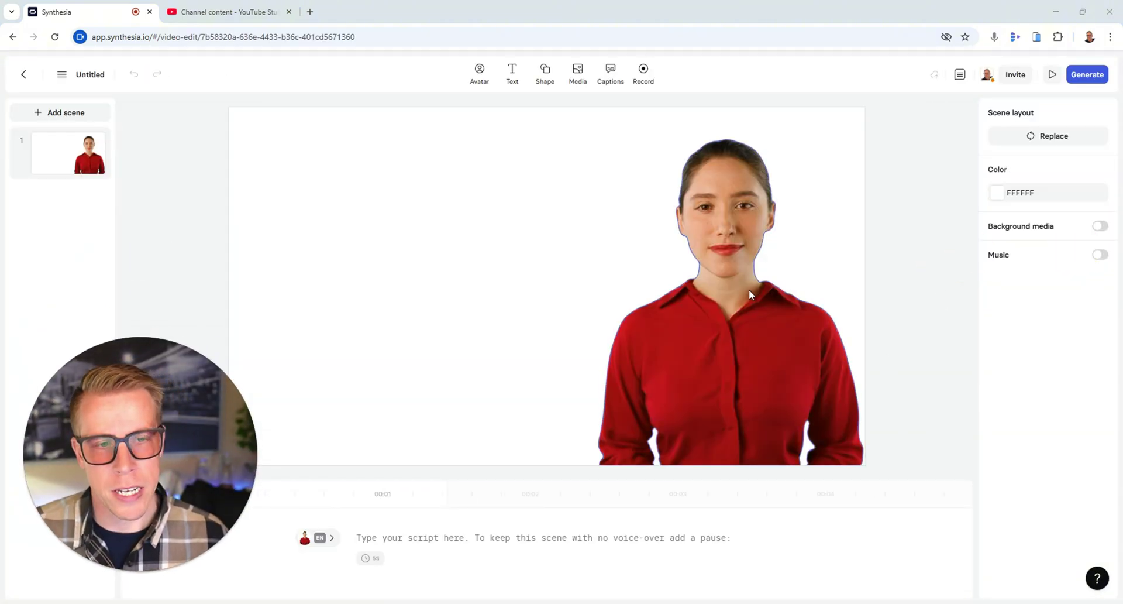
Centre the default avatar, browse the avatar list, then bring up the stock media library
left_click_drag(729, 331, 531, 340)
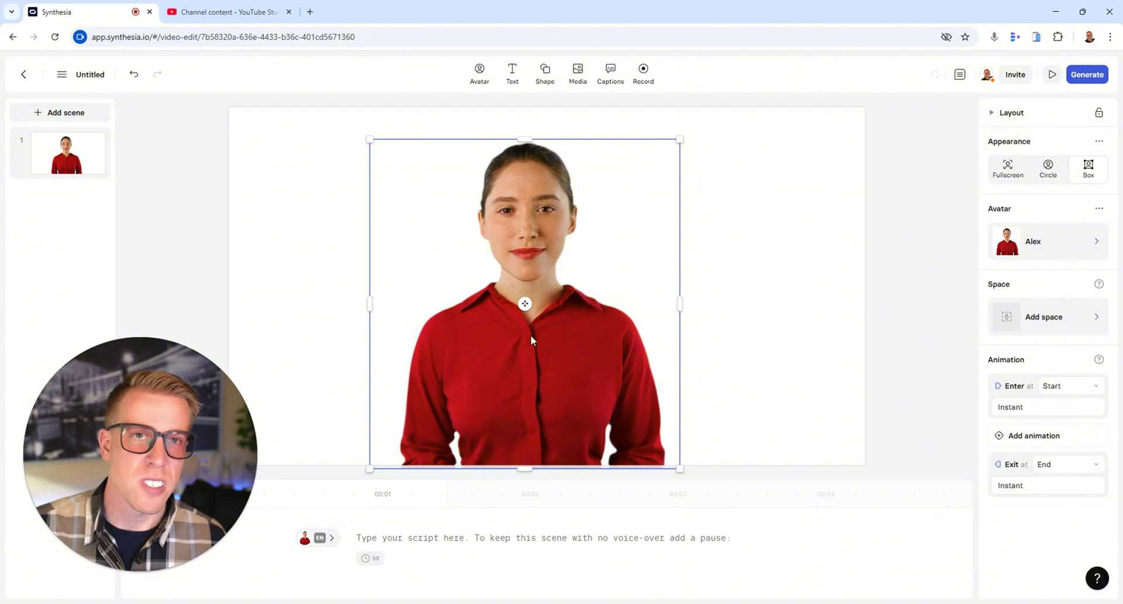
left_click(1013, 242)
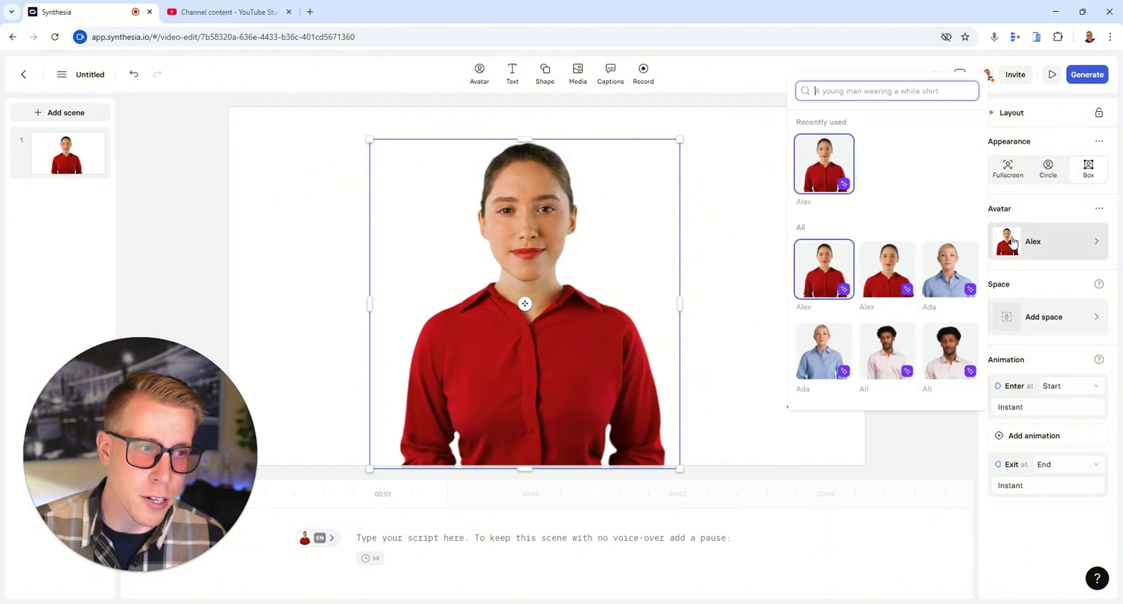
scroll(854, 264, "down", 10)
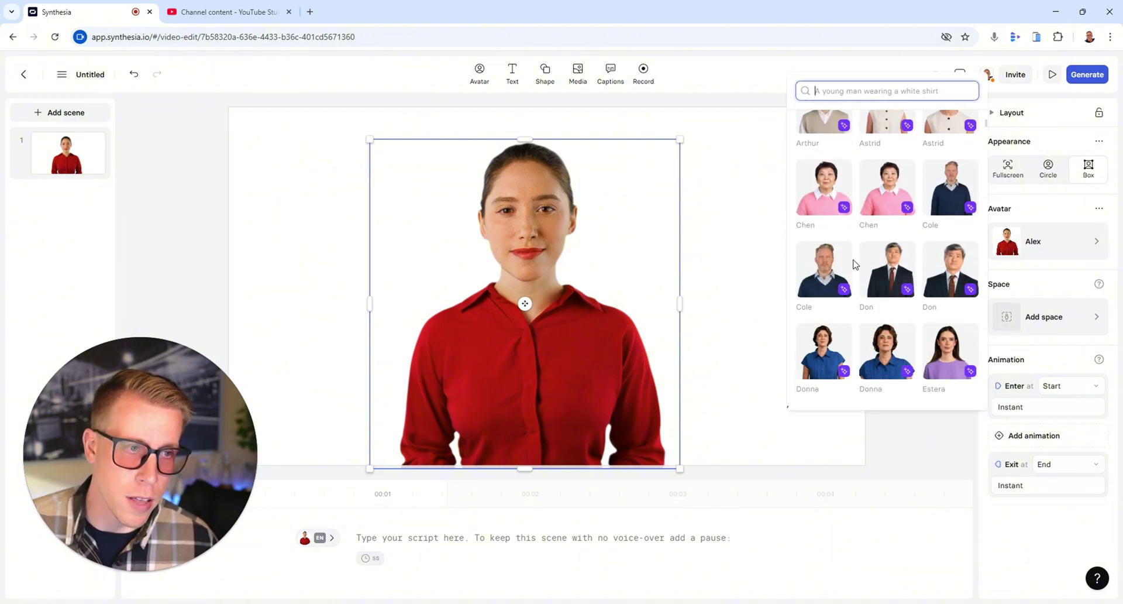
scroll(854, 264, "down", 3)
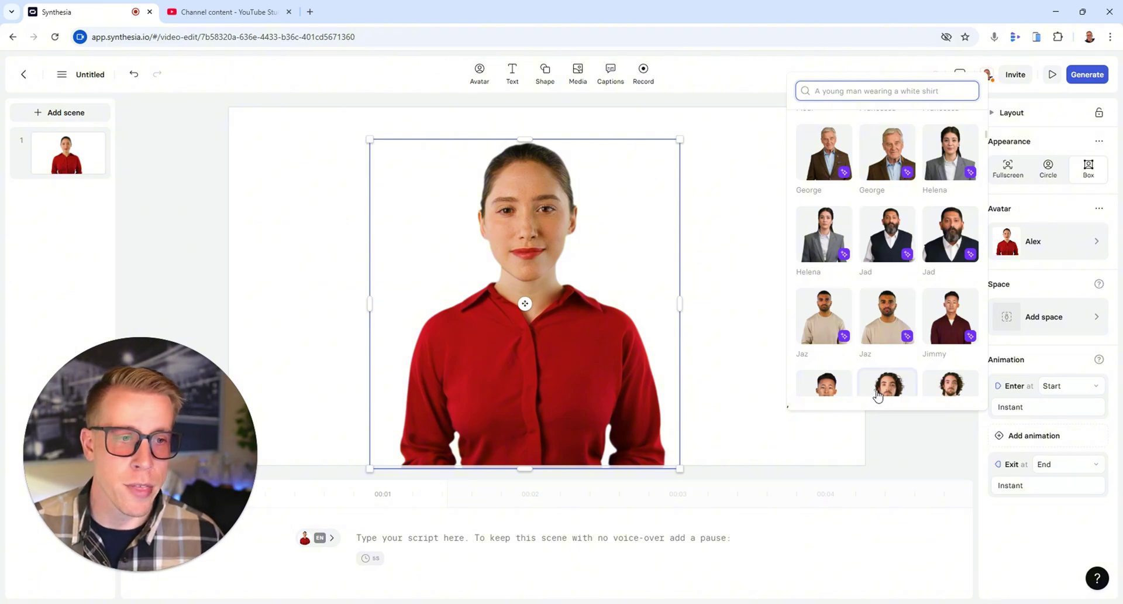
left_click(931, 455)
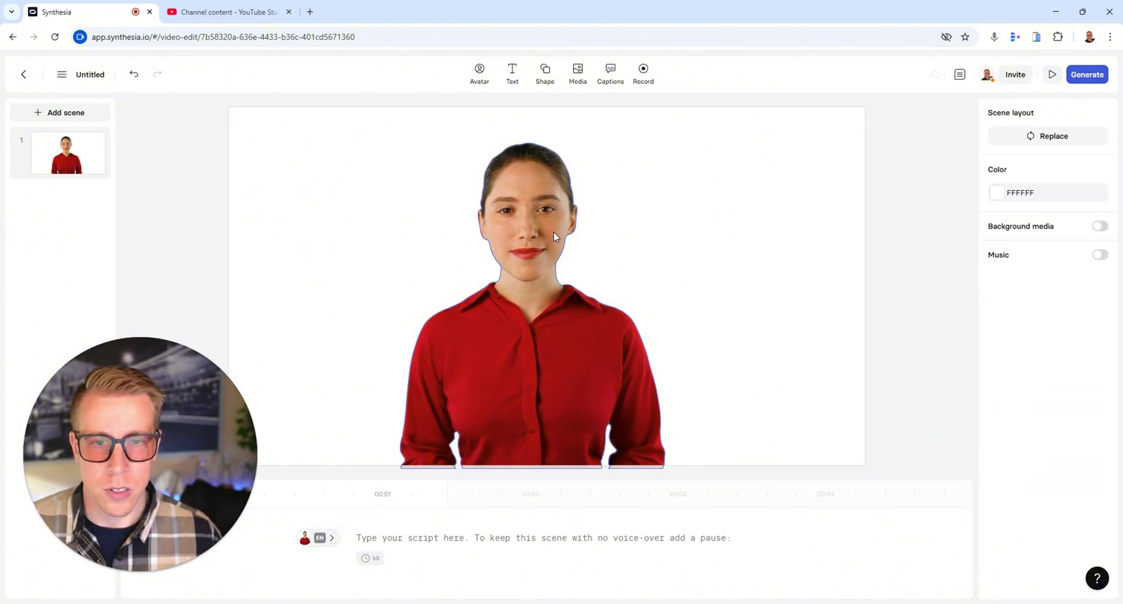
left_click(539, 278)
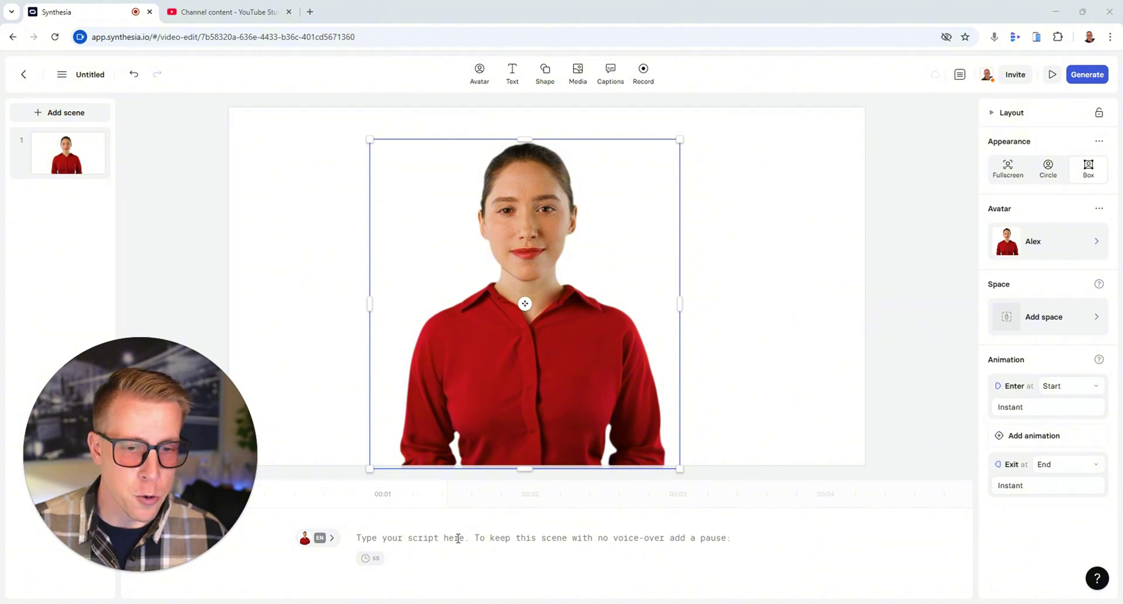
left_click(413, 539)
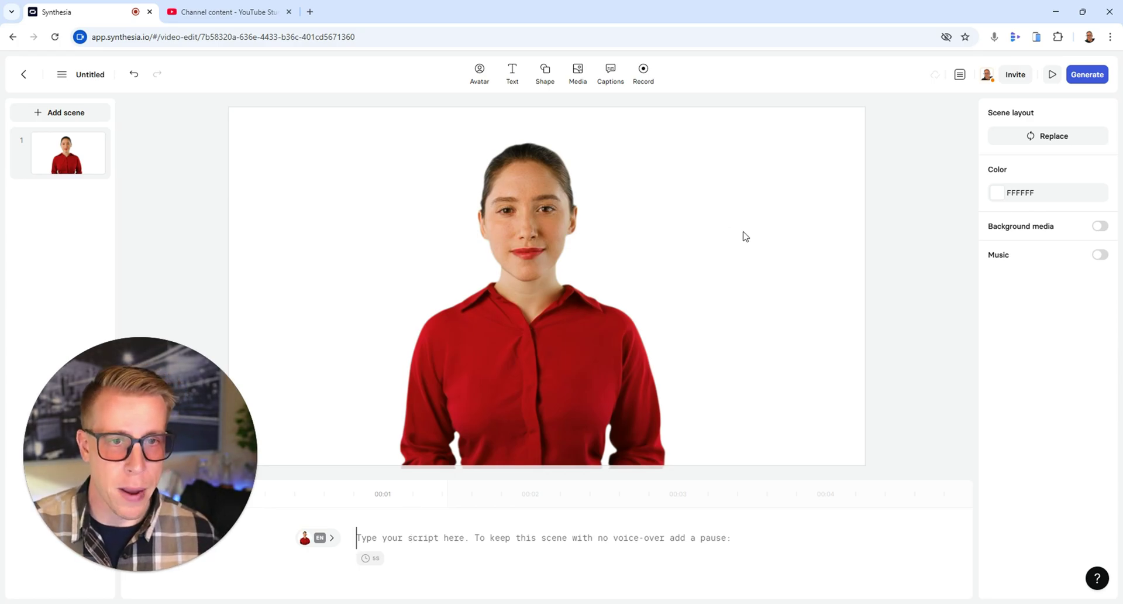
left_click(576, 74)
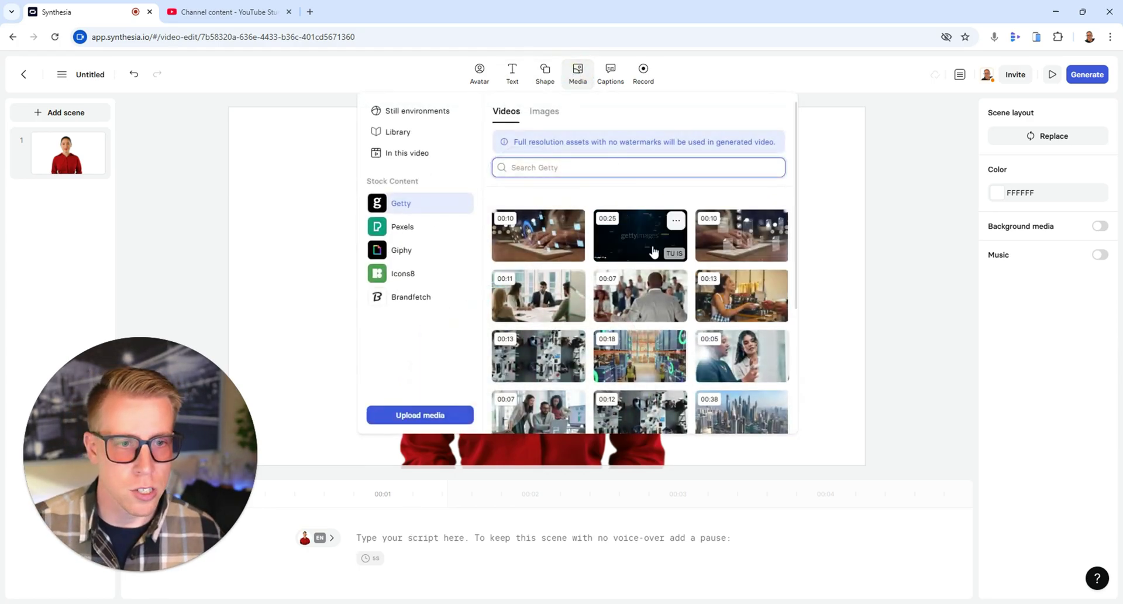
Add the city skyline Getty video, move it to the top-left, and enlarge it
left_click(742, 427)
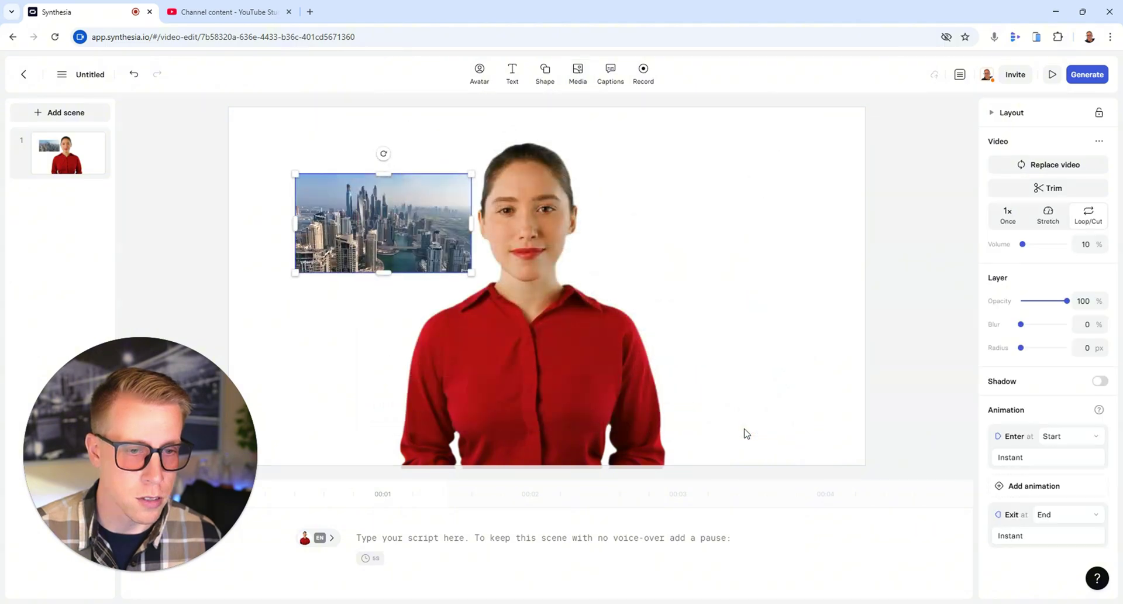
key("Delete")
left_click(576, 75)
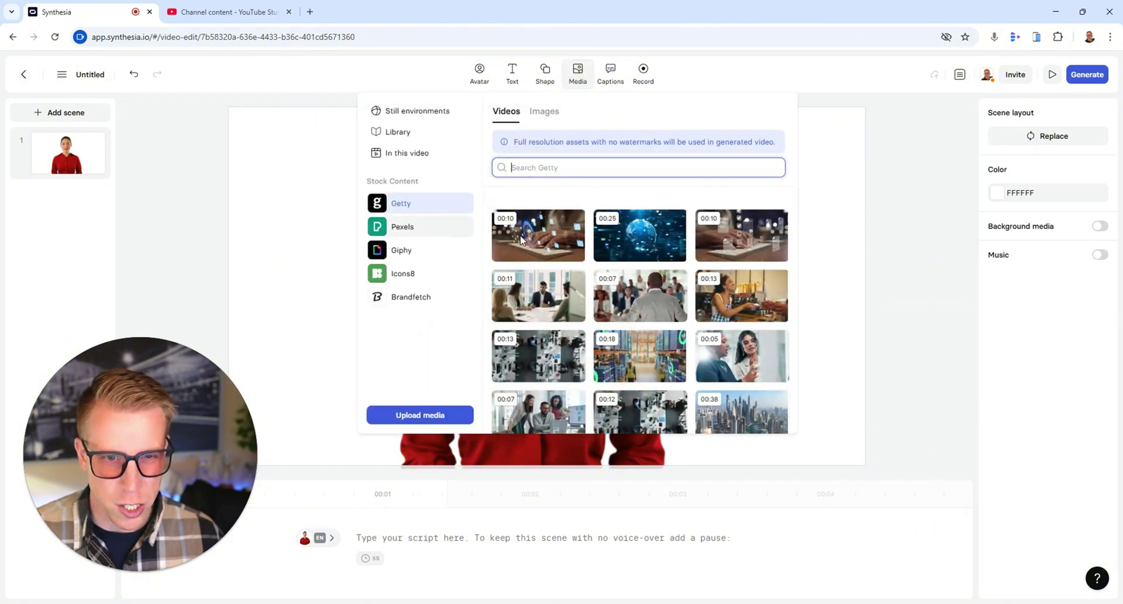
scroll(521, 239, "down", 2)
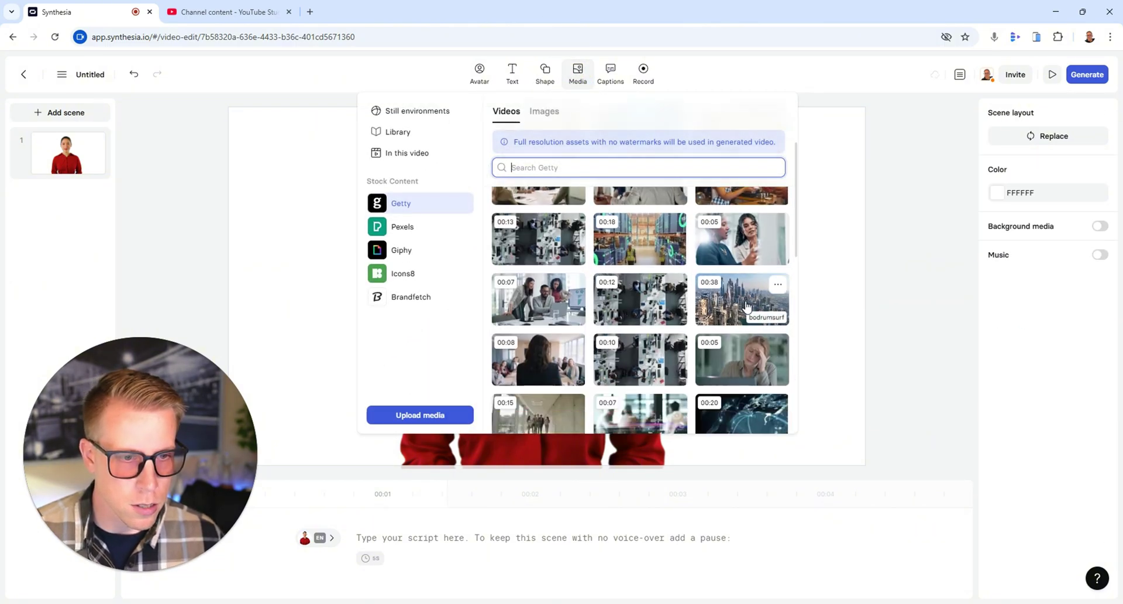
left_click(741, 305)
left_click_drag(444, 222, 359, 150)
left_click_drag(405, 204, 564, 390)
Bring the avatar to front and stretch the city video to fill the whole scene
left_click(563, 389)
right_click(563, 390)
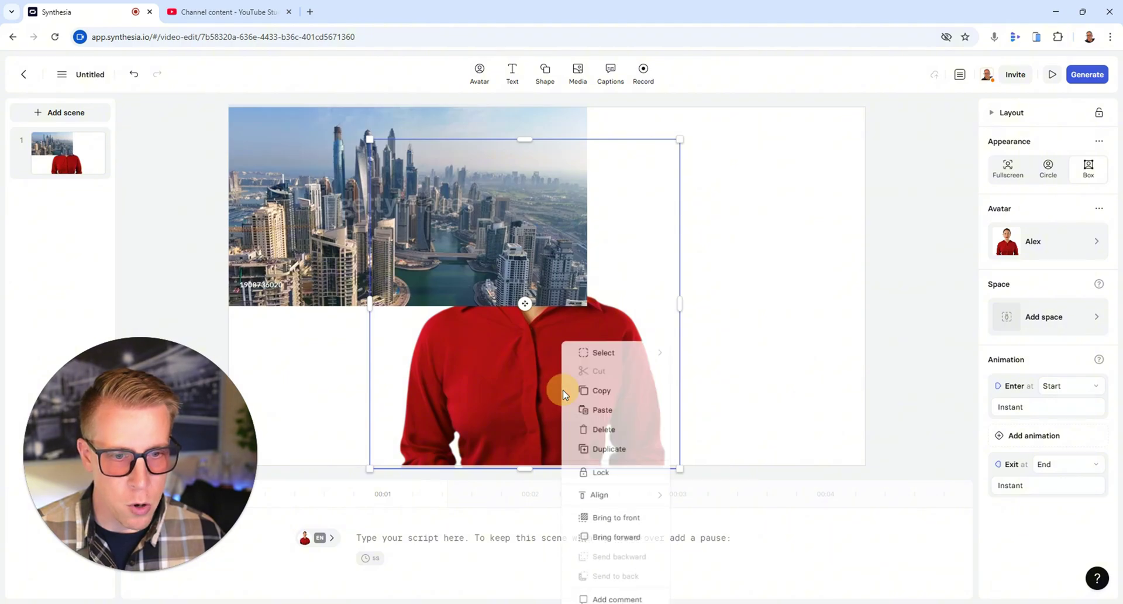
left_click(617, 499)
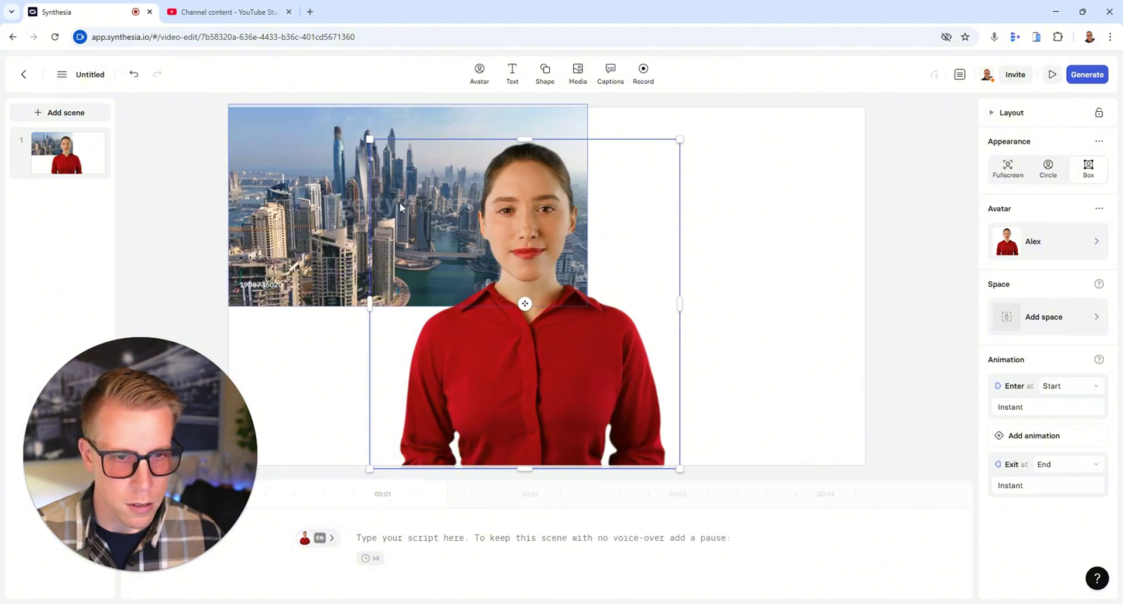
left_click(555, 266)
left_click_drag(594, 315, 884, 465)
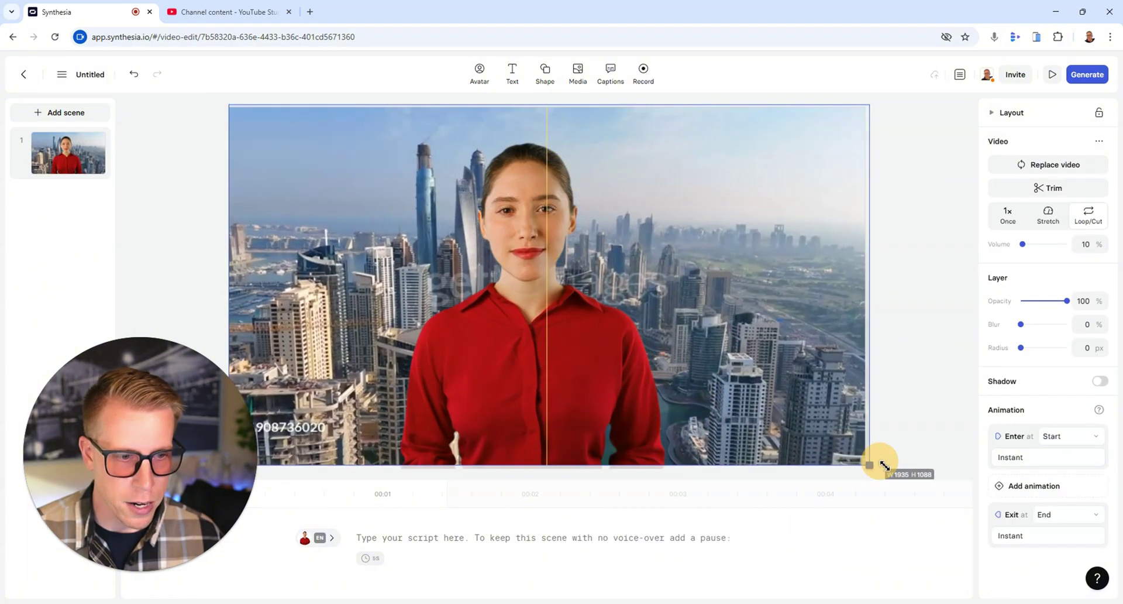
mouse_move(547, 309)
left_mouse_down()
mouse_move(557, 312)
mouse_move(545, 311)
left_mouse_up()
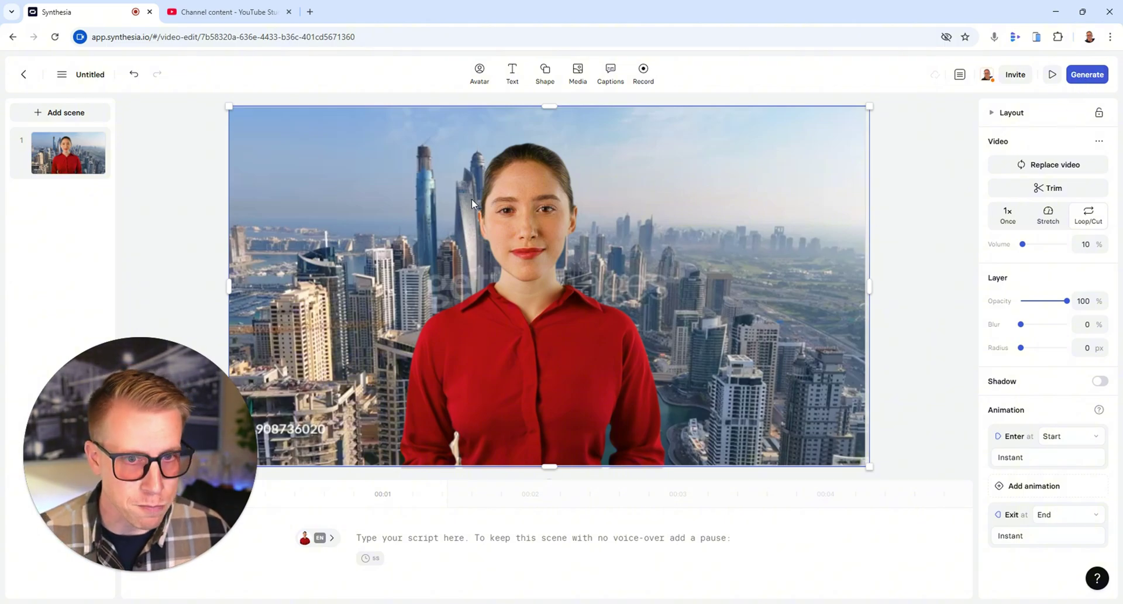
left_click(53, 112)
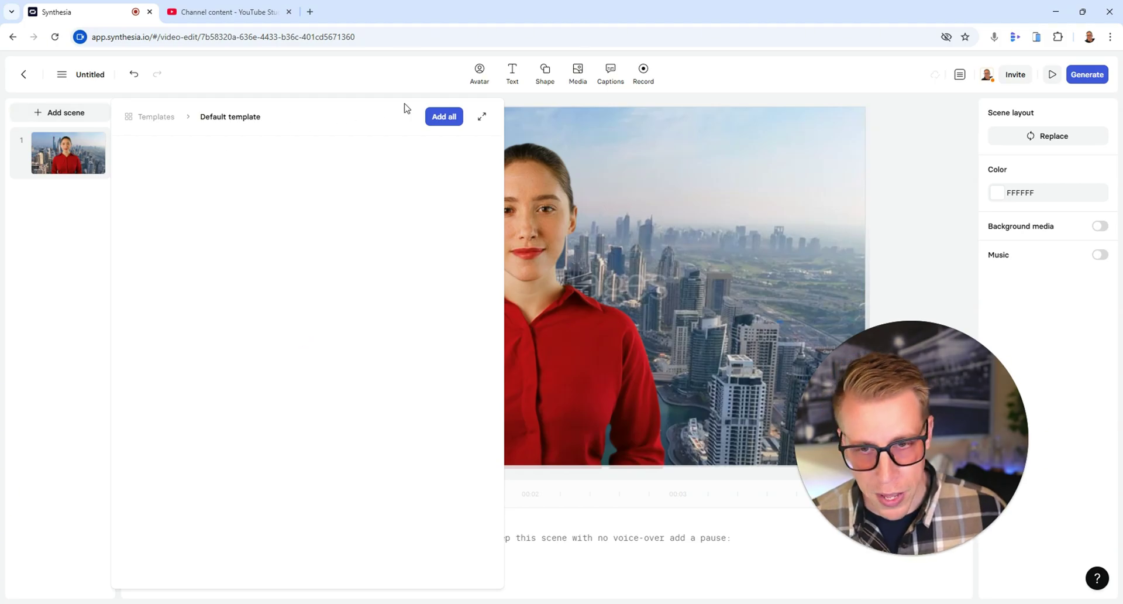
scroll(327, 390, "down", 2)
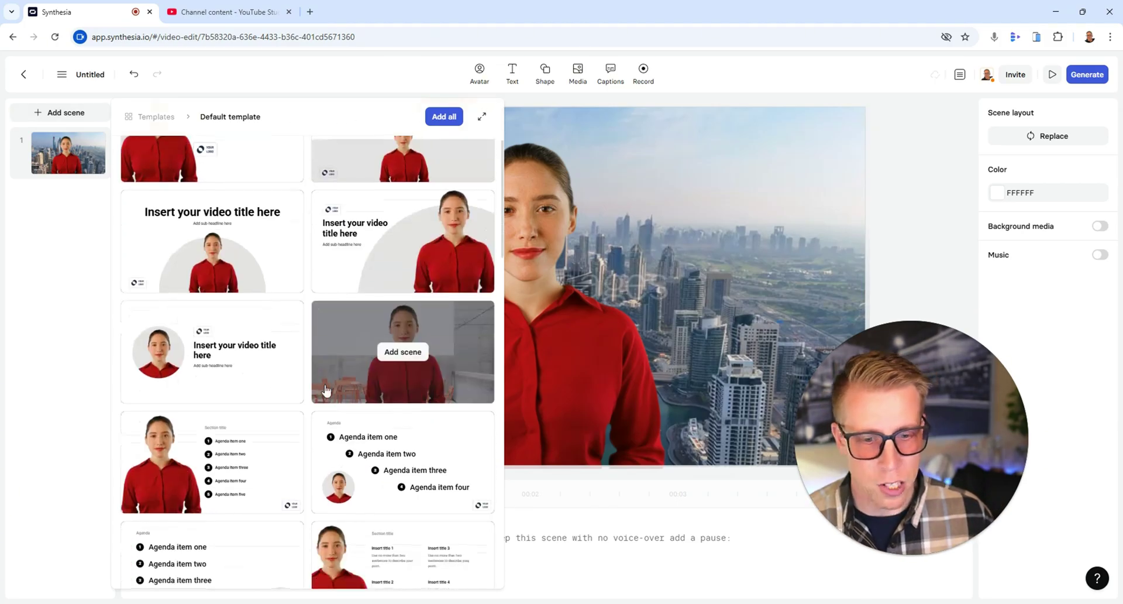
scroll(326, 391, "down", 3)
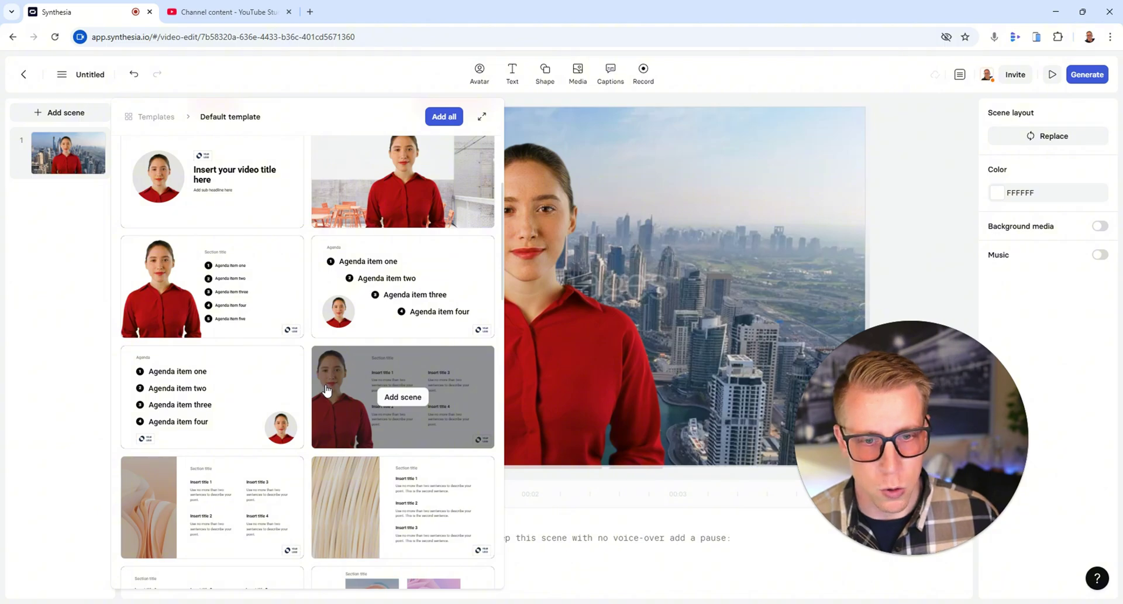
mouse_move(409, 280)
scroll(270, 446, "down", 6)
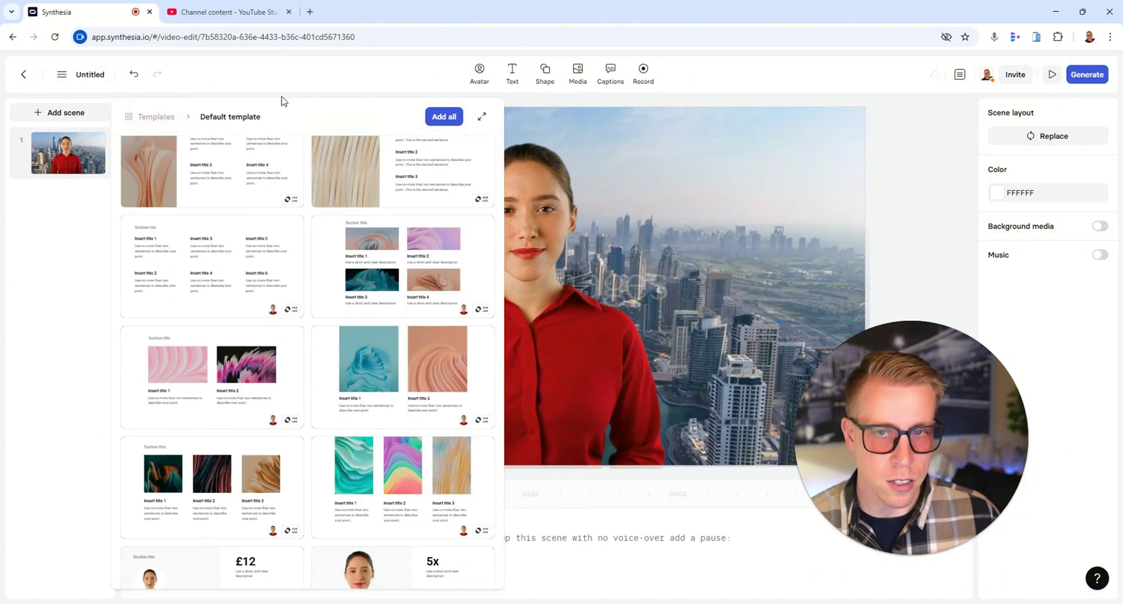
left_click(304, 78)
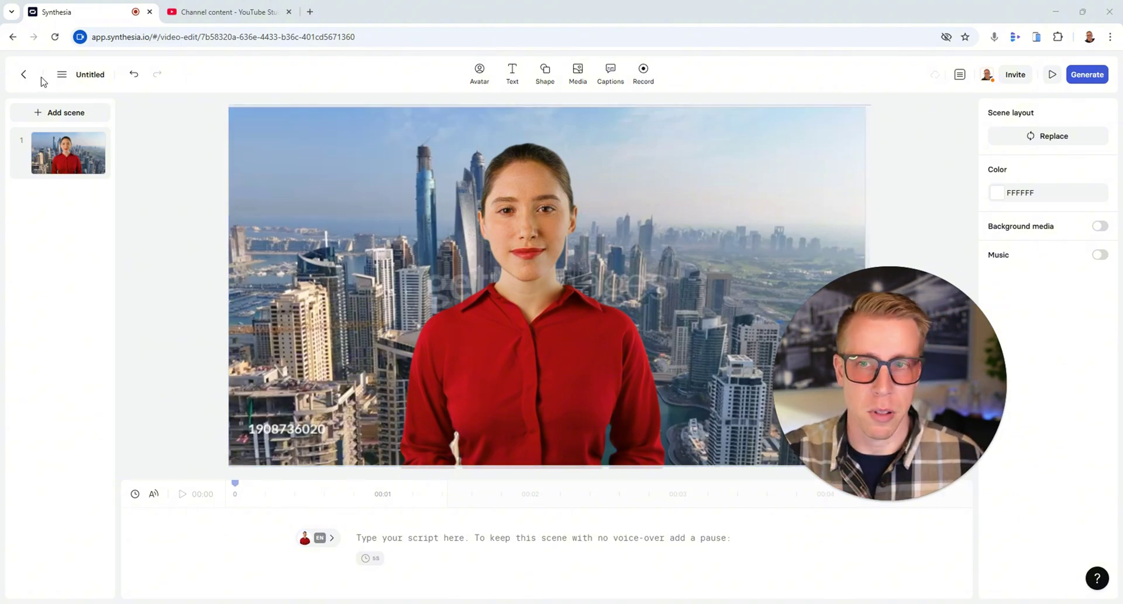
Go back from the editor, dismiss the template chooser, and open My videos
left_click(23, 74)
left_click(939, 95)
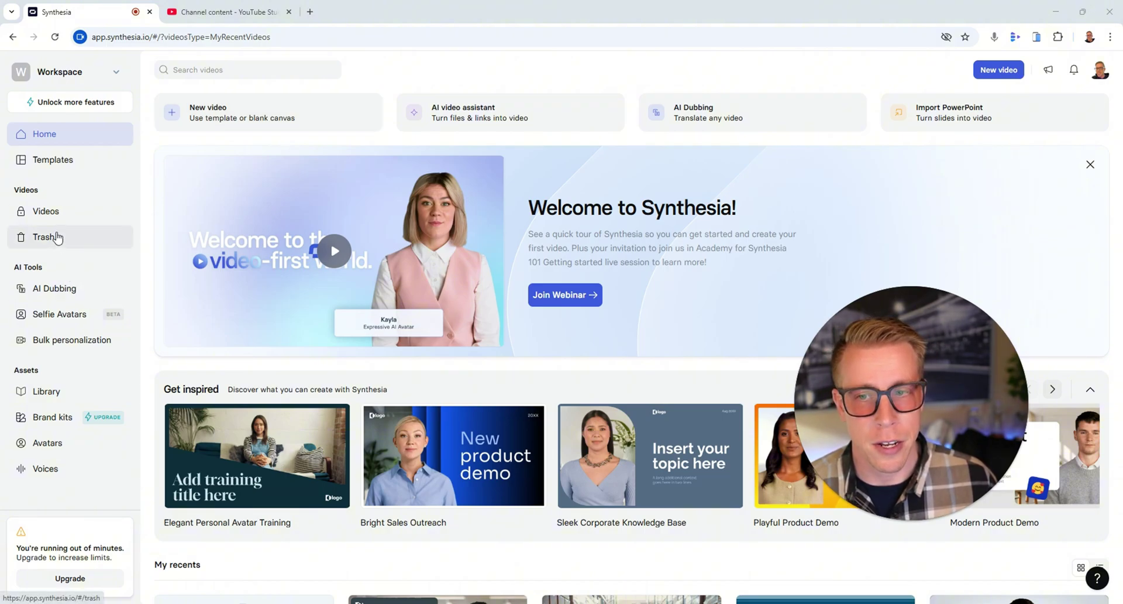
left_click(53, 211)
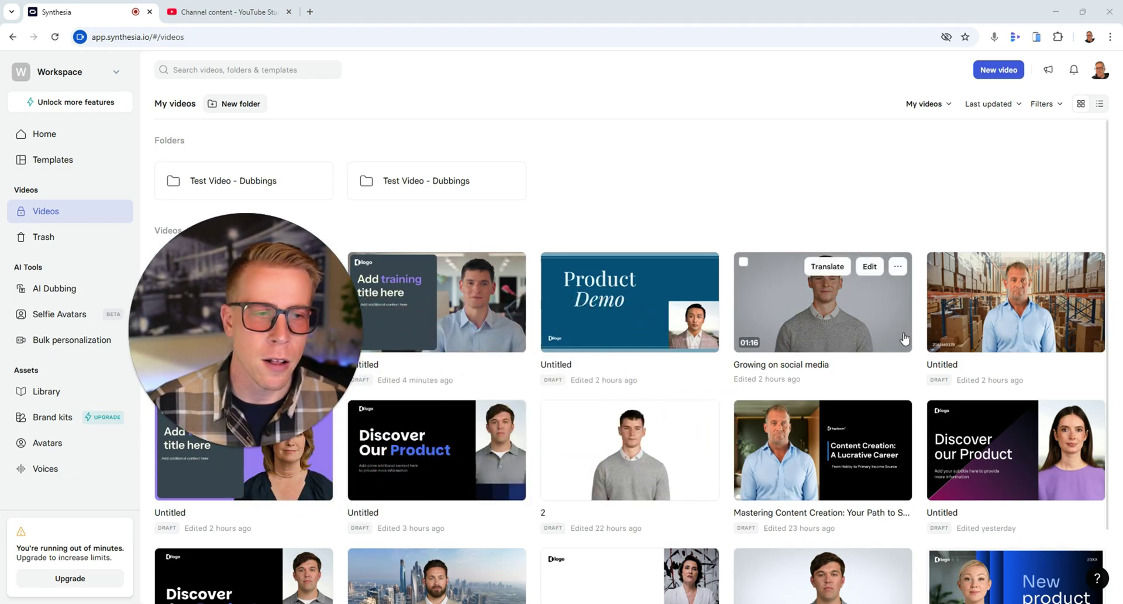
Open the Growing on social media video and start playing it
left_click(884, 324)
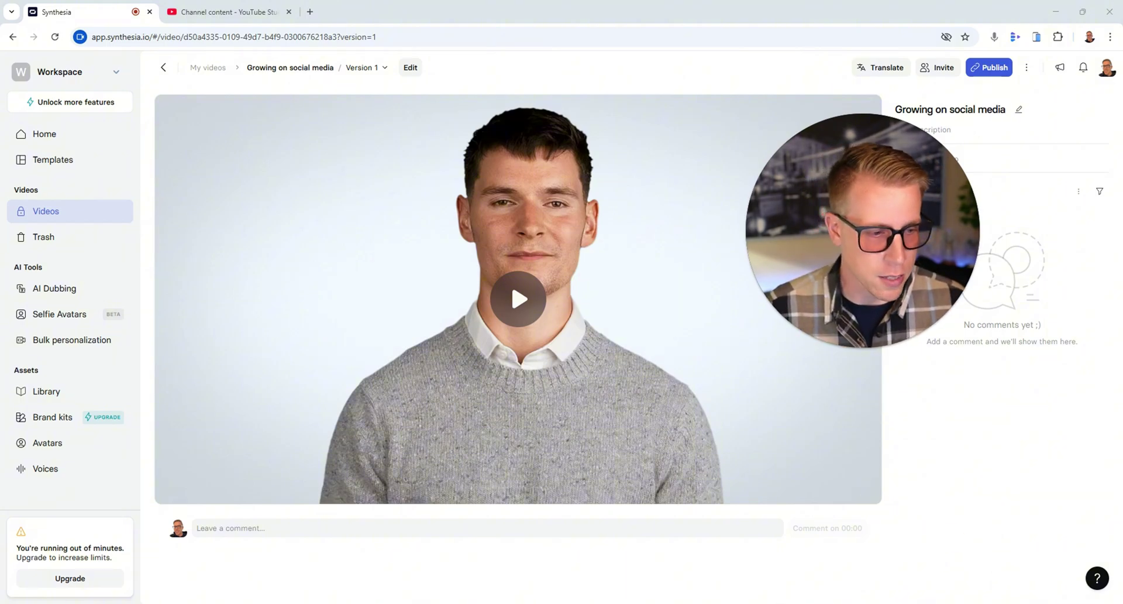
key("super+a")
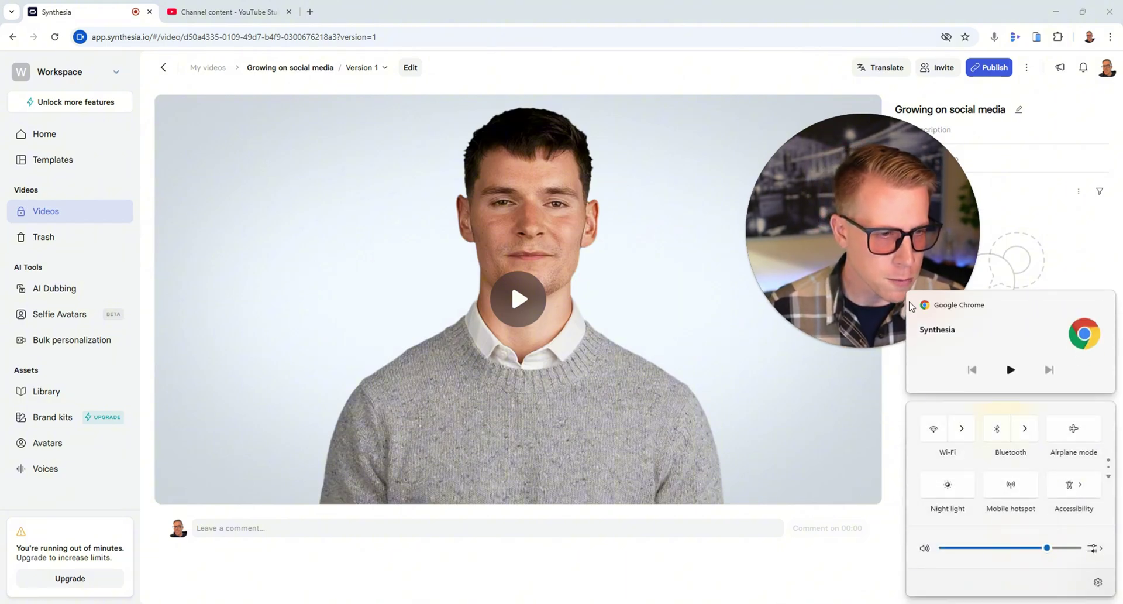
left_click(787, 58)
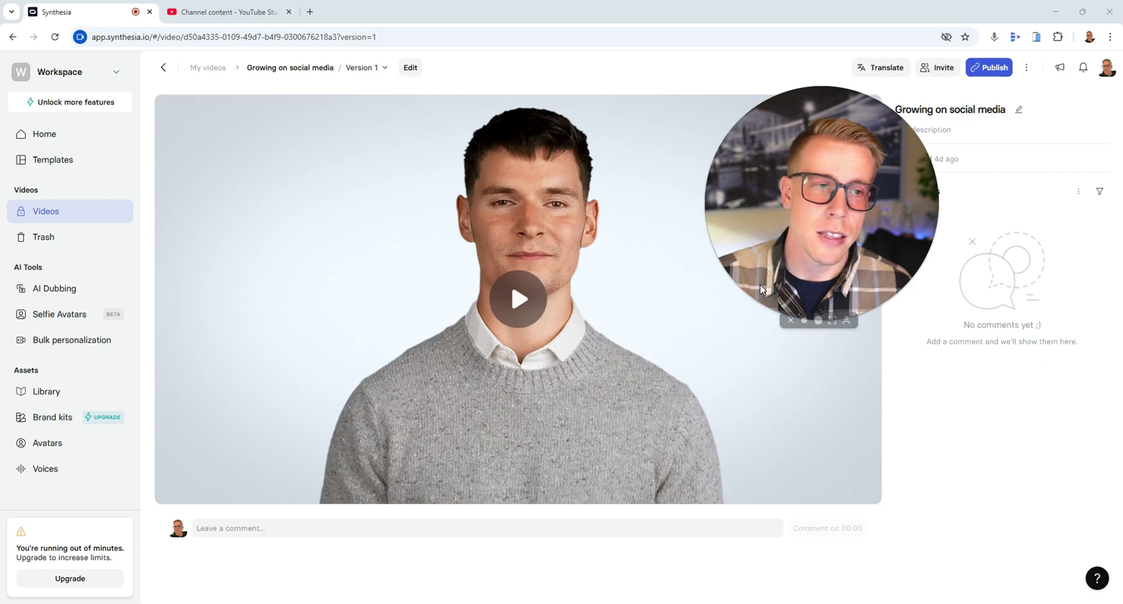
left_click(843, 325)
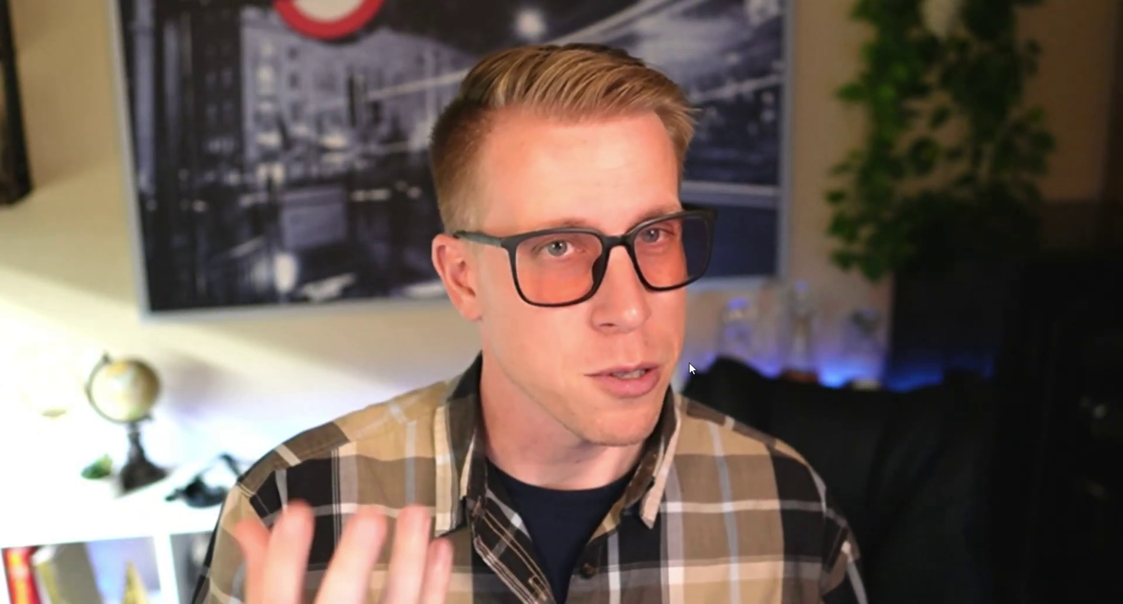
left_click(571, 583)
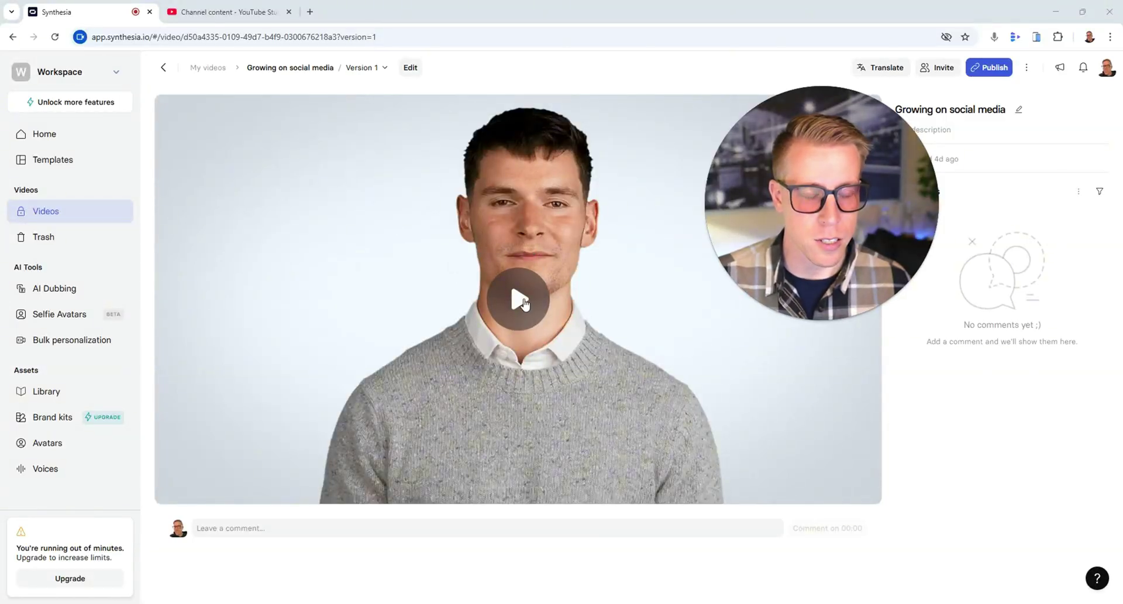
left_click(519, 299)
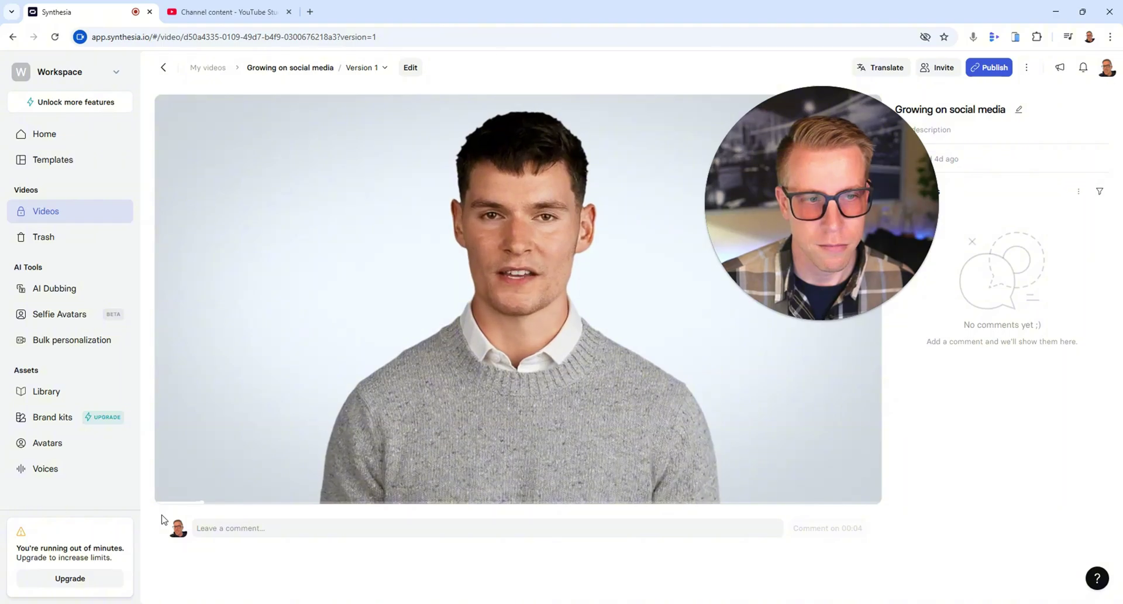
Expand the camera overlay to full screen, shrink it back to a bubble, then return Home
mouse_move(169, 494)
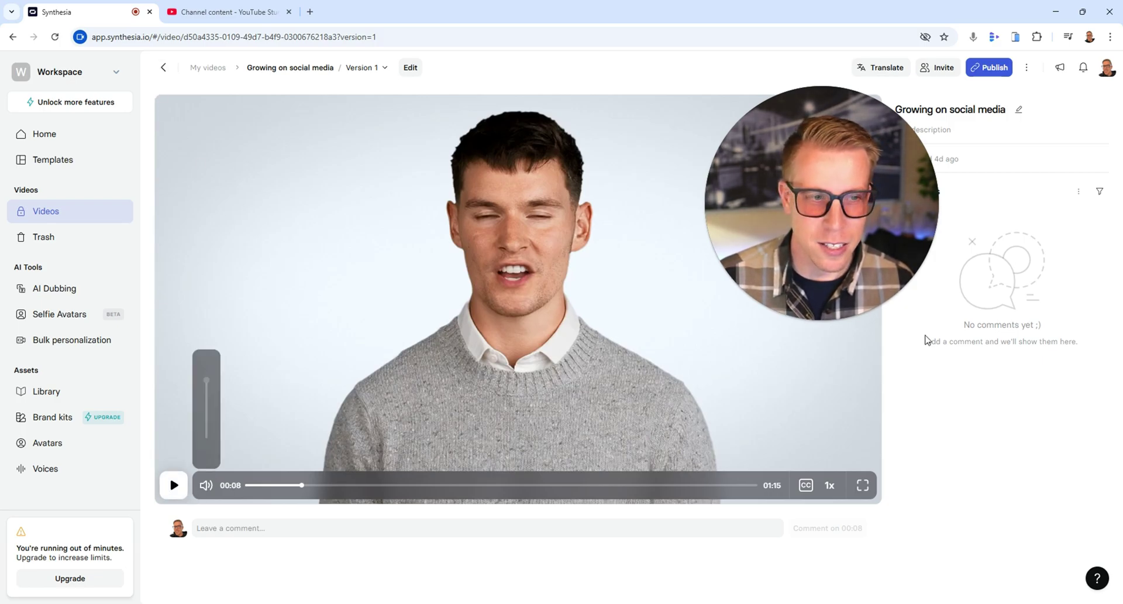
left_click(833, 320)
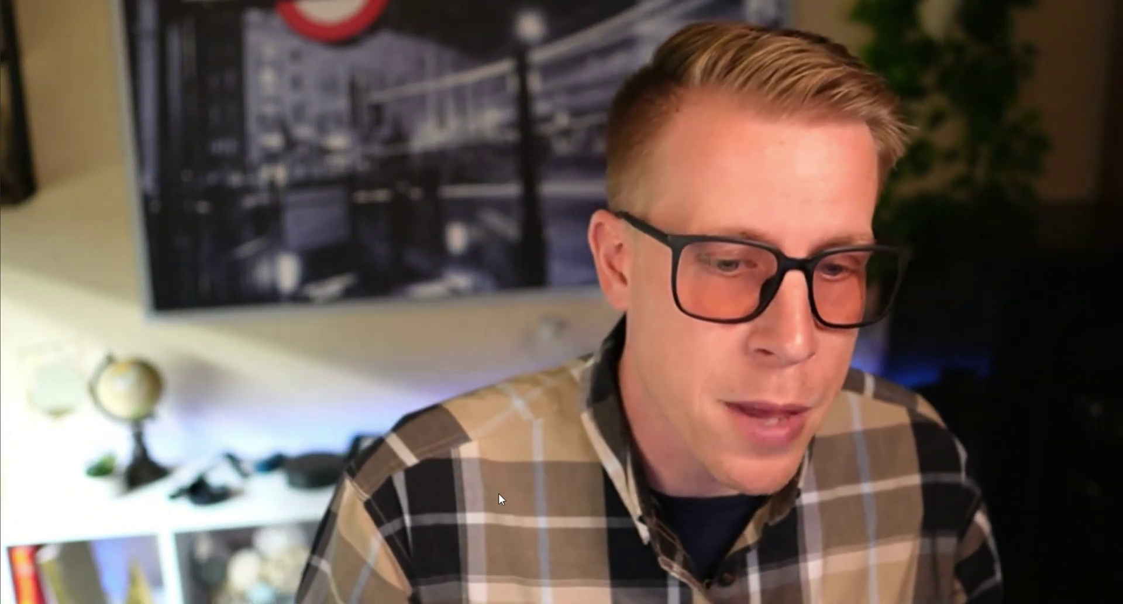
left_click(562, 581)
left_click(550, 580)
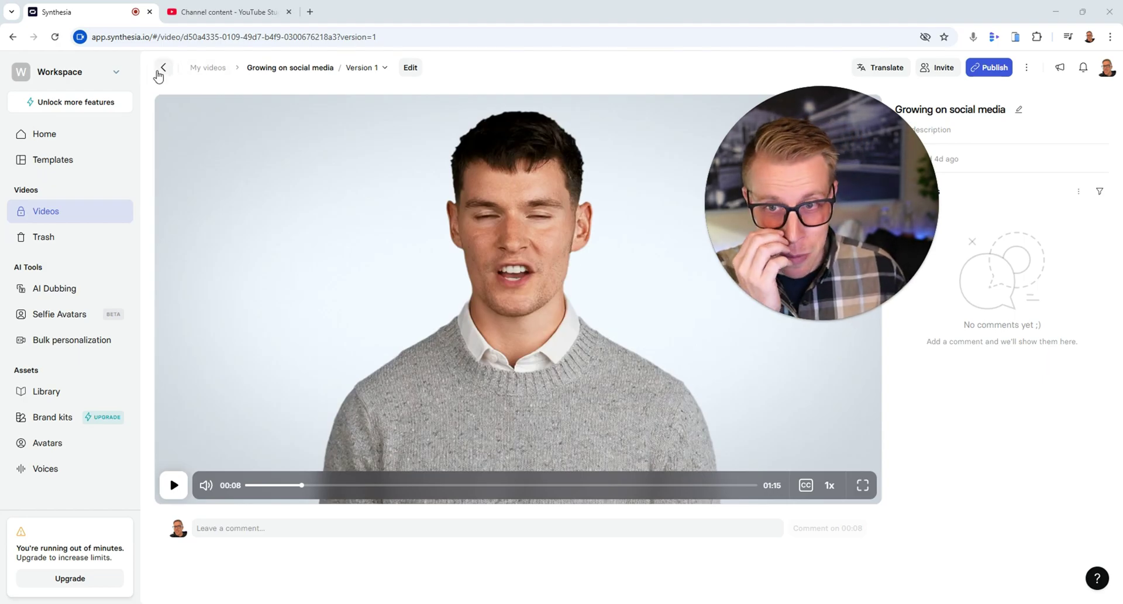
left_click(65, 141)
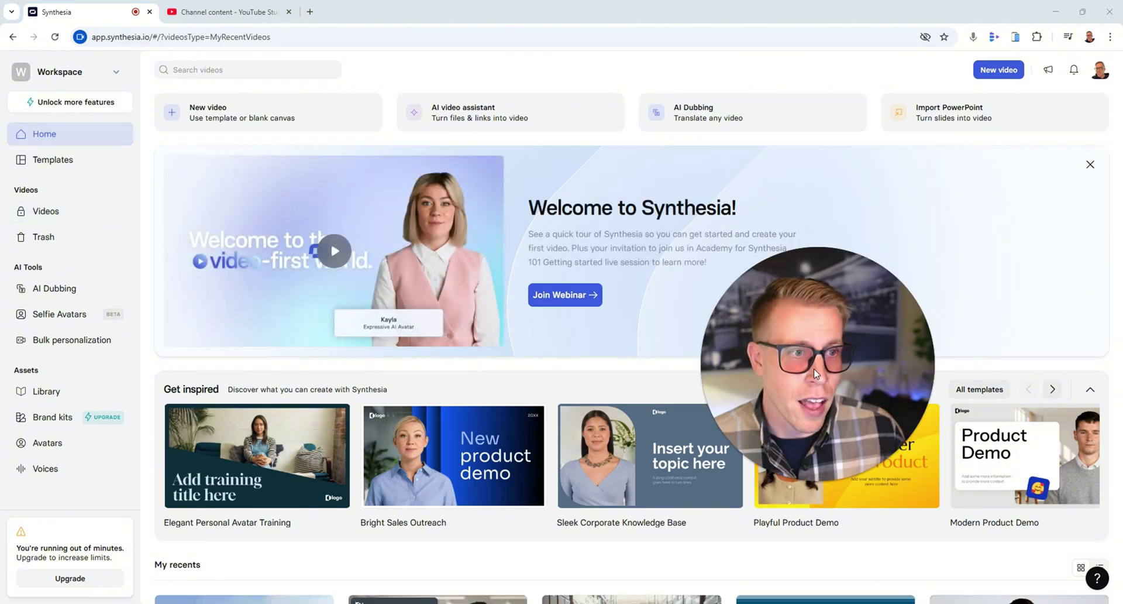
Open the AI video assistant card at the top of the Home page
left_click(502, 122)
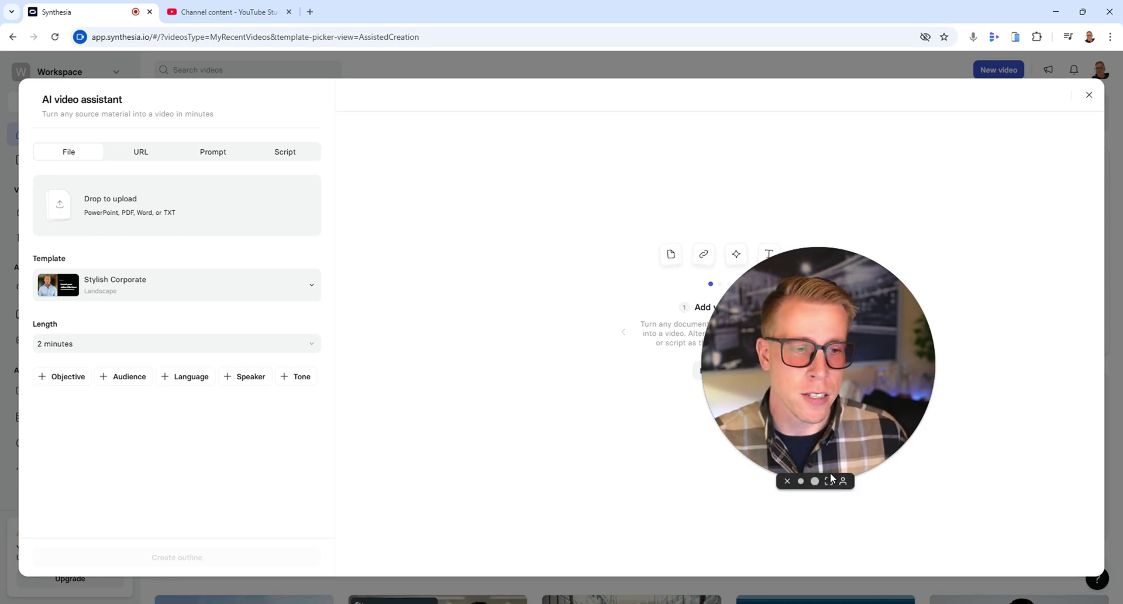
Expand the camera overlay to full screen, then shrink it back to a small bubble
left_click(829, 482)
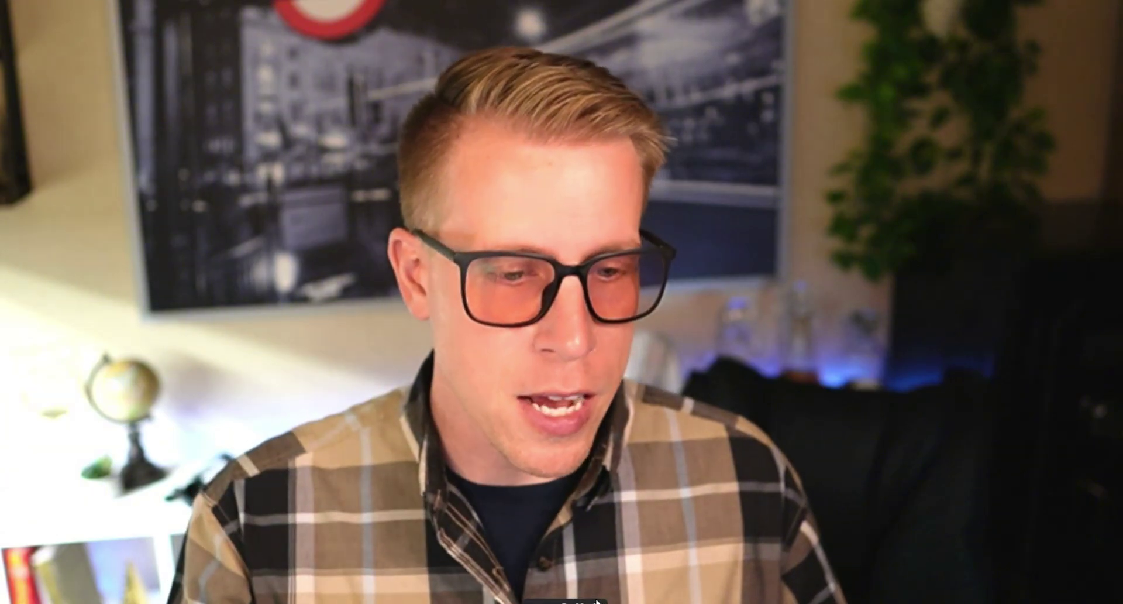
left_click(564, 579)
left_click(564, 580)
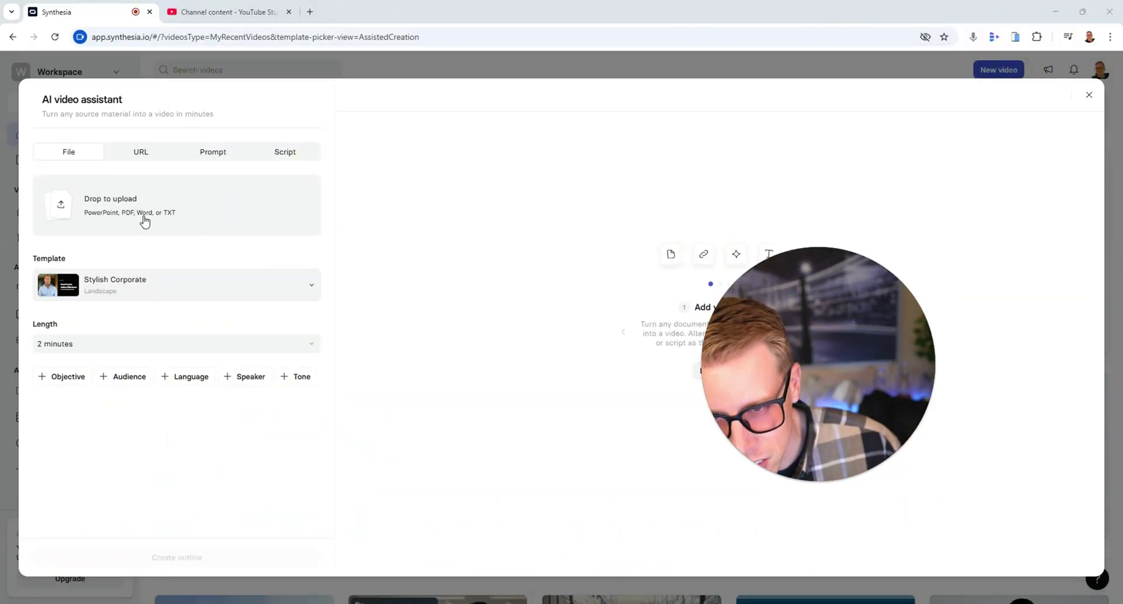
Try the URL, Prompt and Script sources, settle on URL, and open the template list
left_click(143, 158)
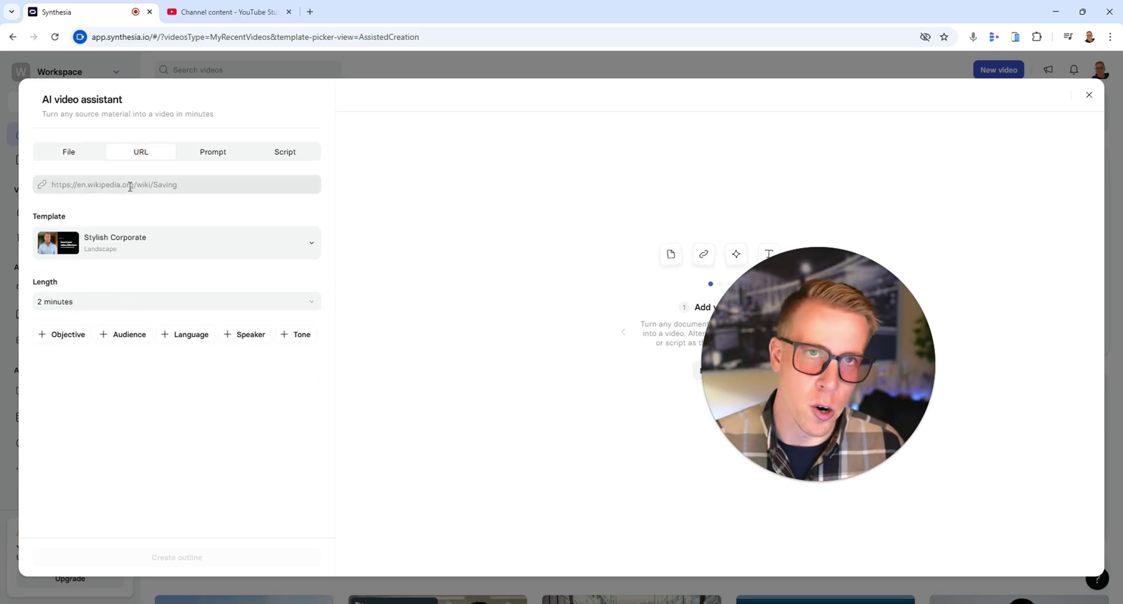
left_click(218, 151)
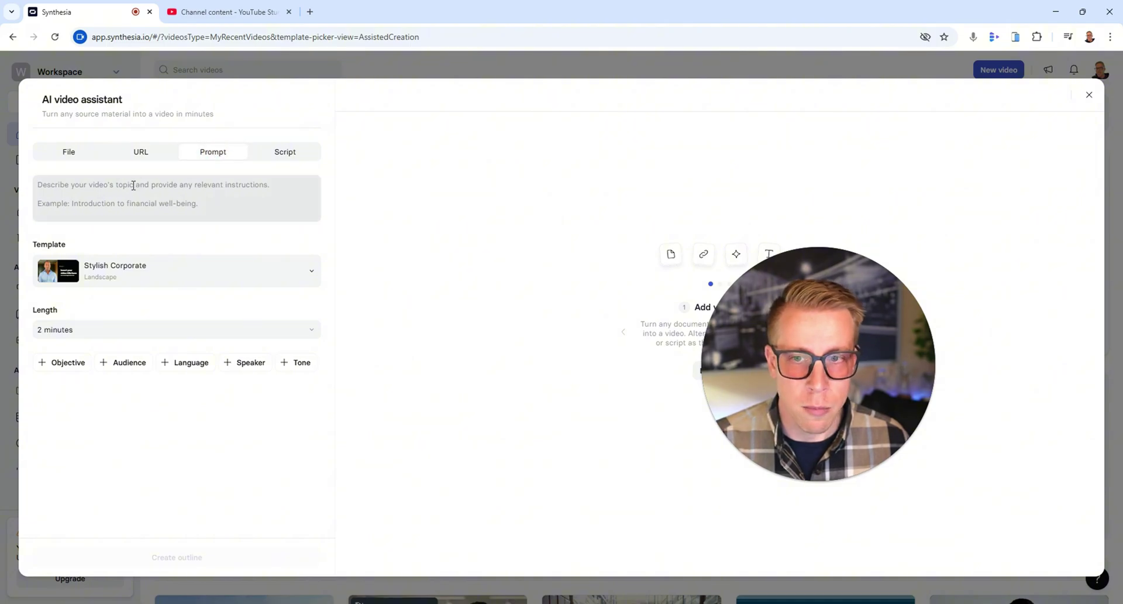
left_click(281, 151)
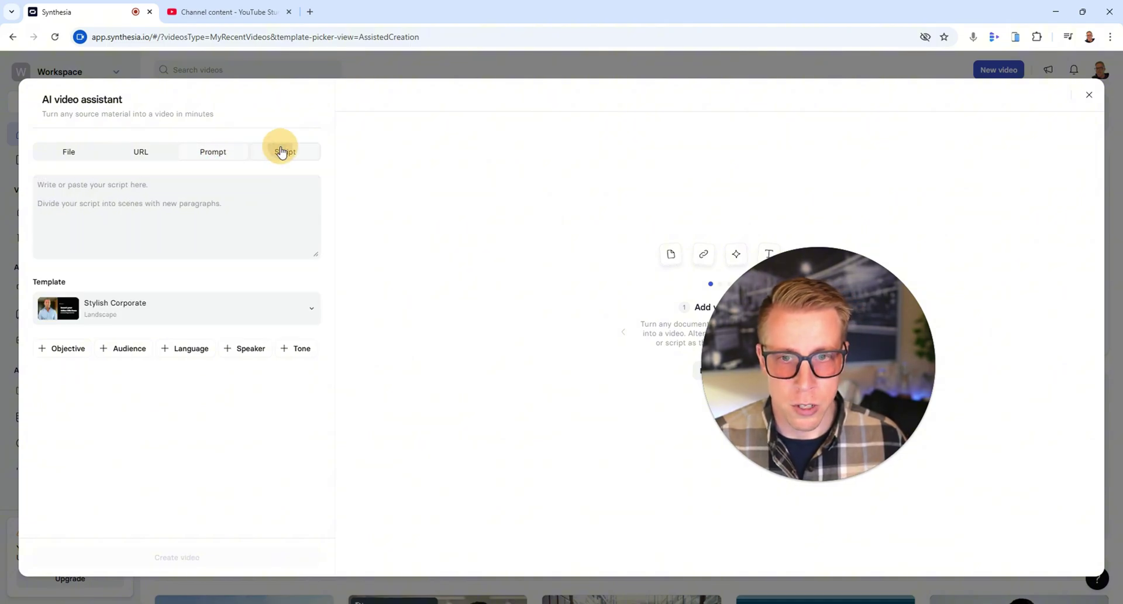
left_click(126, 157)
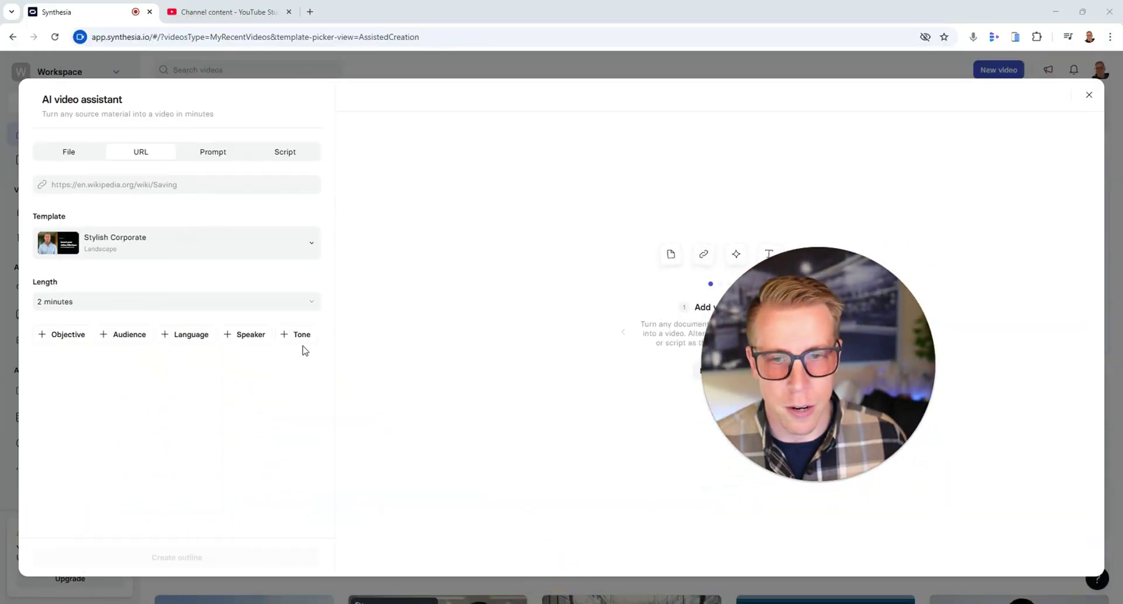
left_click(242, 250)
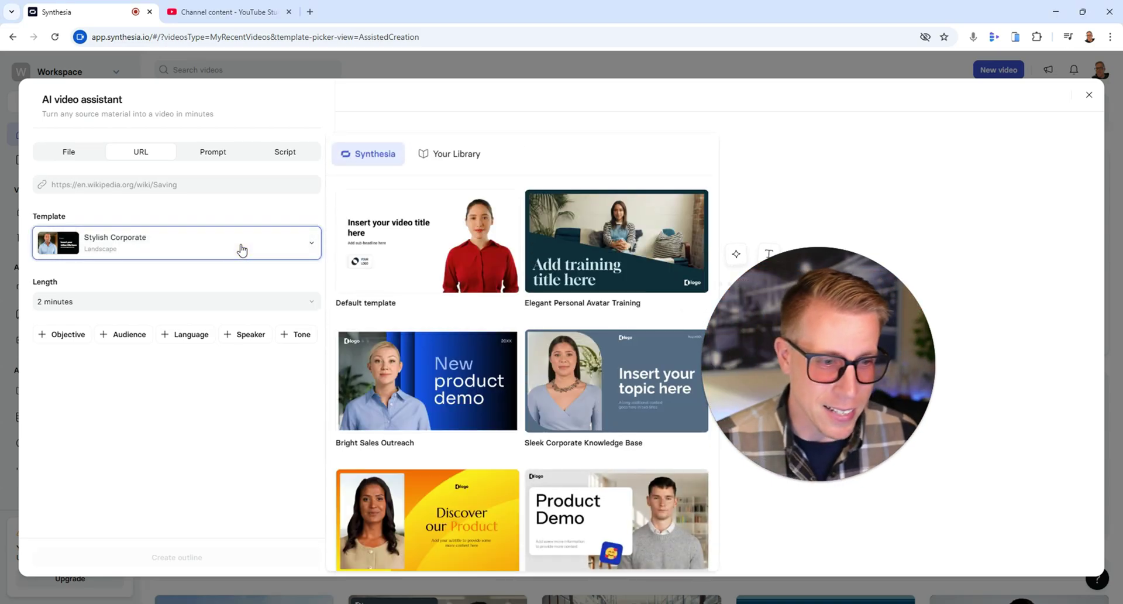
Browse the templates, leave the length at 2 minutes, and close the assistant without generating
left_click_drag(789, 444, 851, 350)
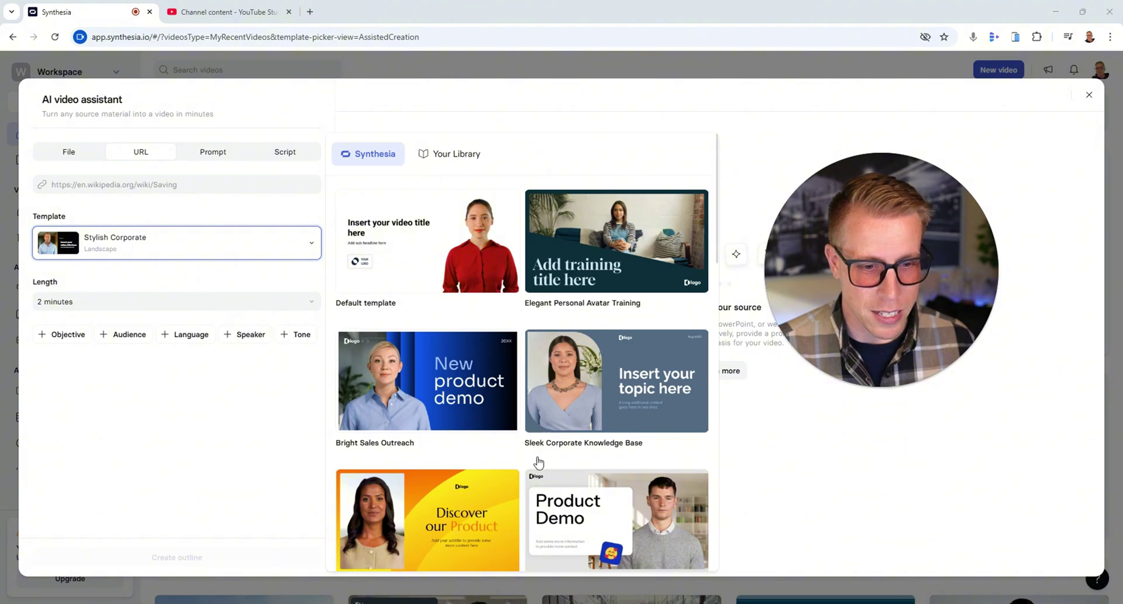
mouse_move(616, 402)
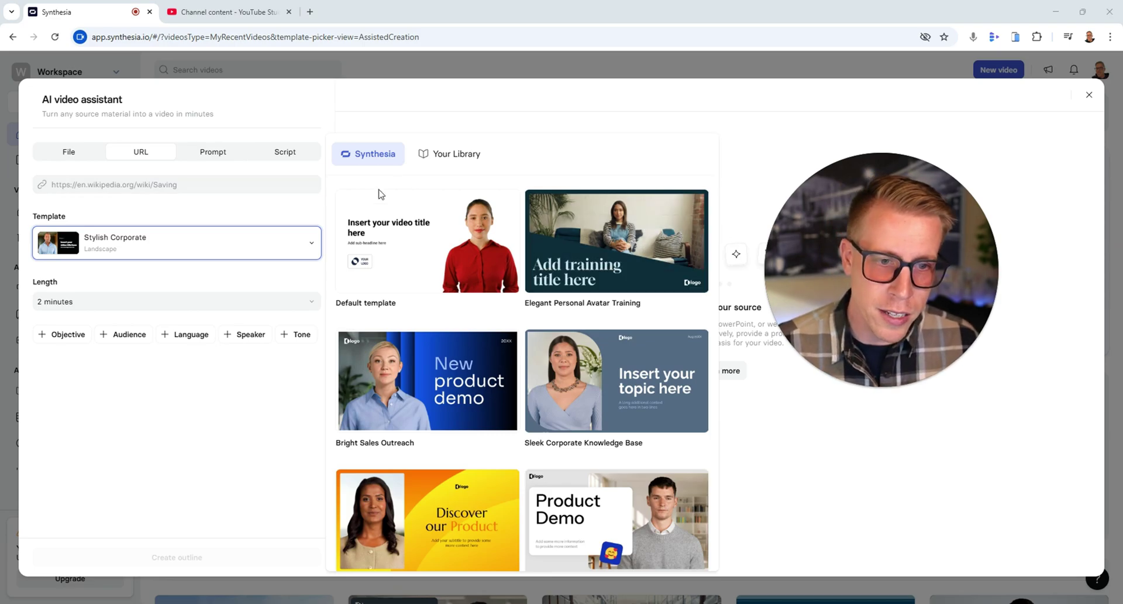
left_click(284, 305)
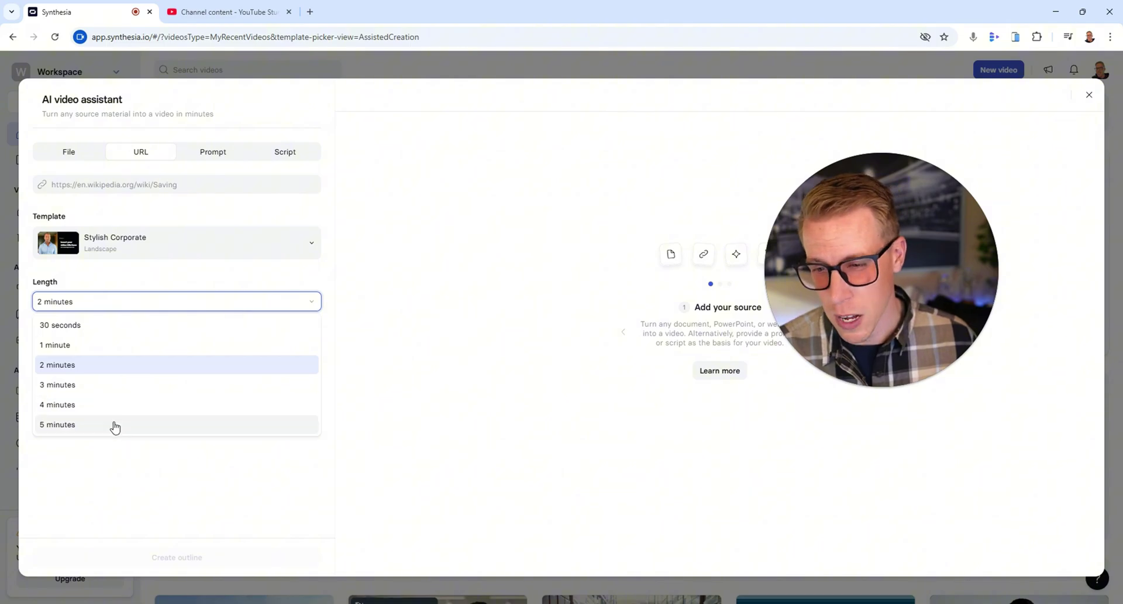
left_click(939, 106)
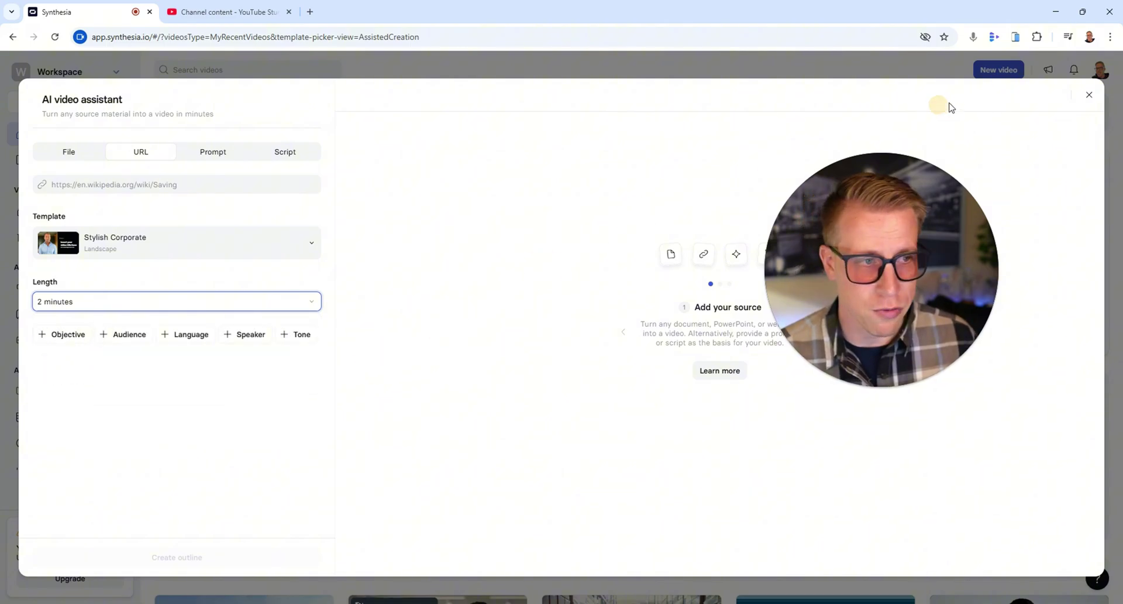
left_click(1090, 95)
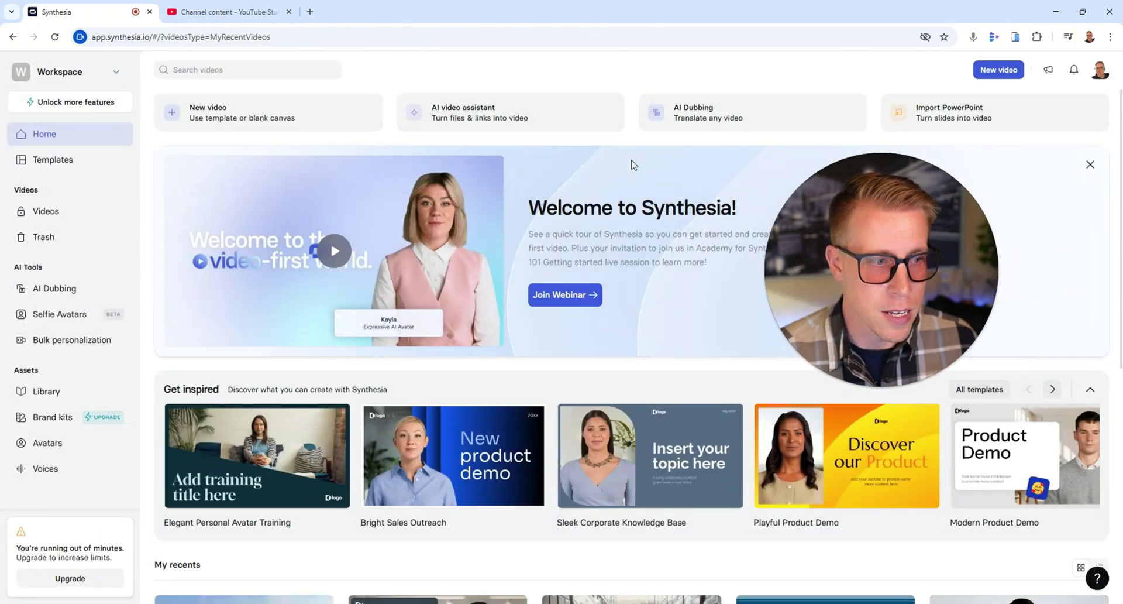
Open Selfie Avatars from the AI Tools section of the sidebar
left_click(69, 316)
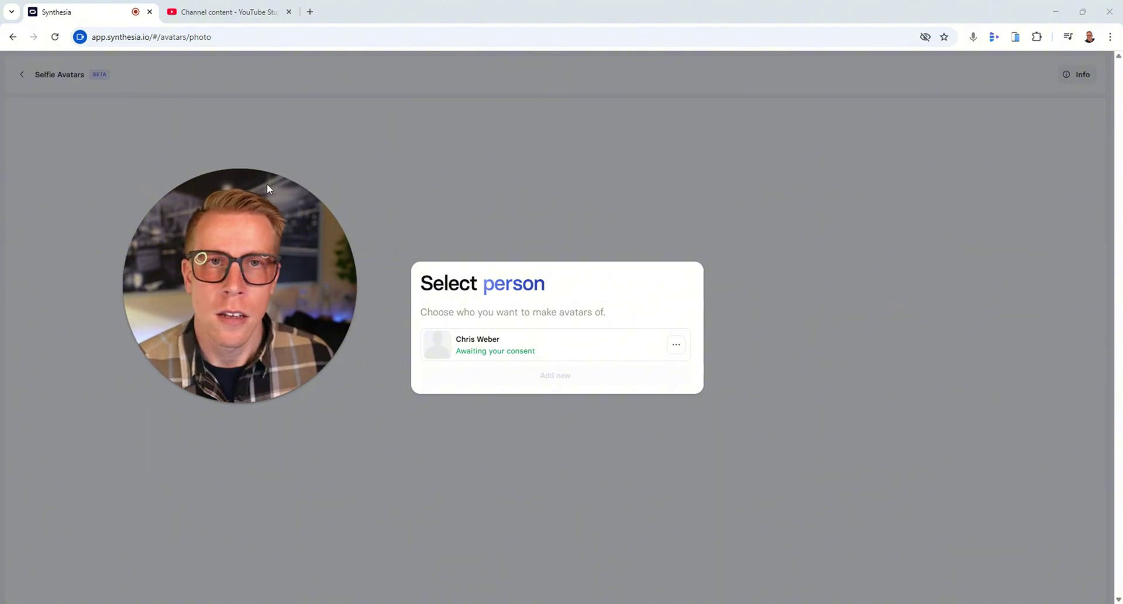
Select the person awaiting consent and continue to the consent recording step
left_click(251, 402)
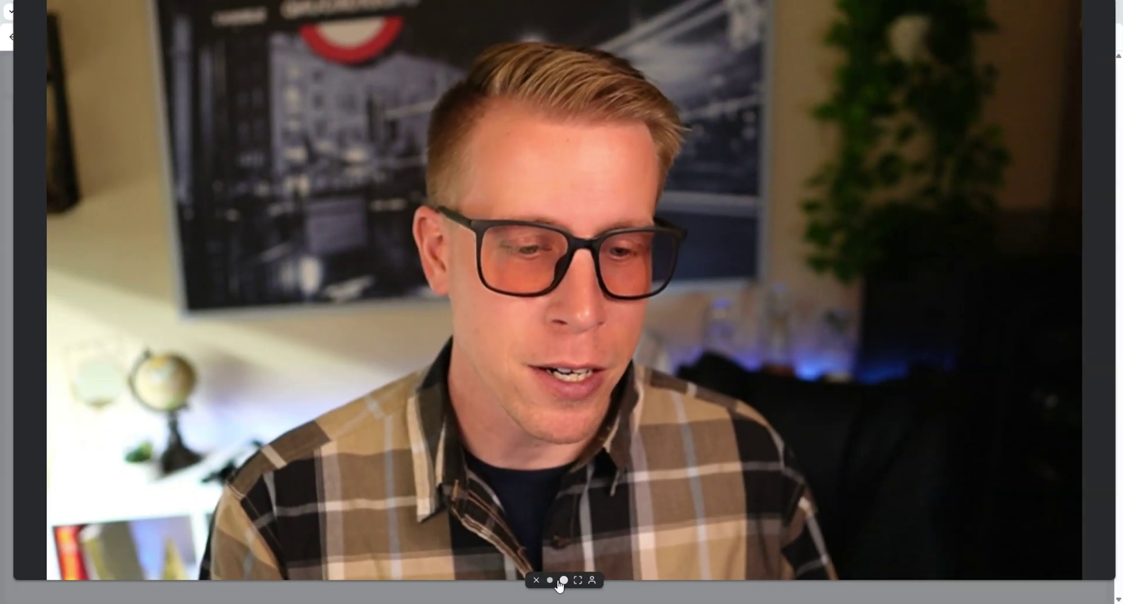
left_click(564, 572)
left_click(540, 354)
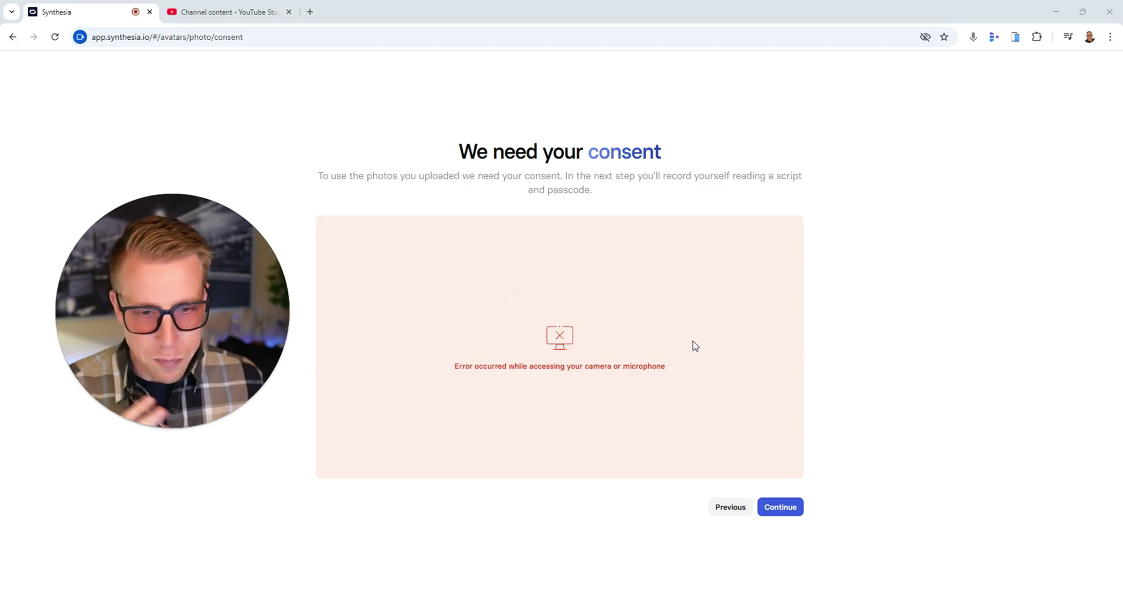
left_click(777, 509)
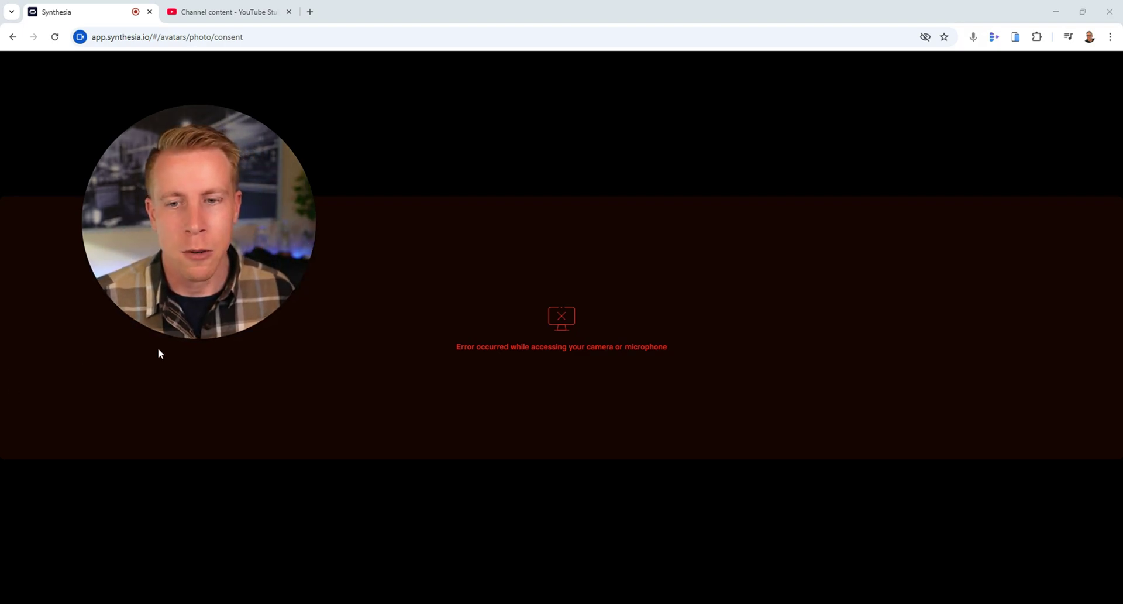
Back out of the consent recording screen to the Avatars page
left_click(210, 346)
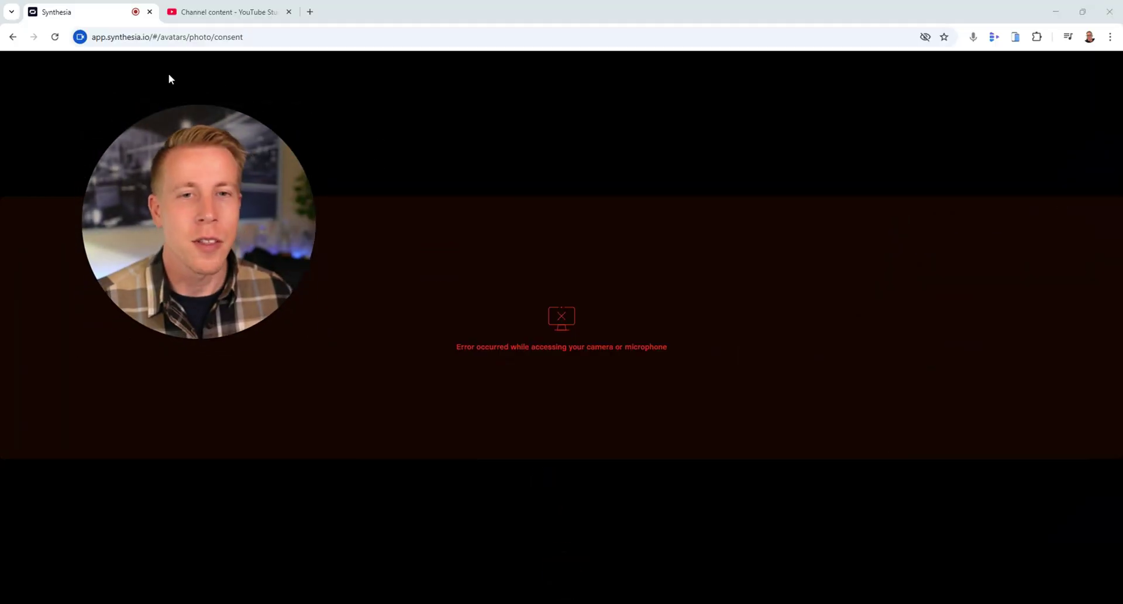
left_click(12, 37)
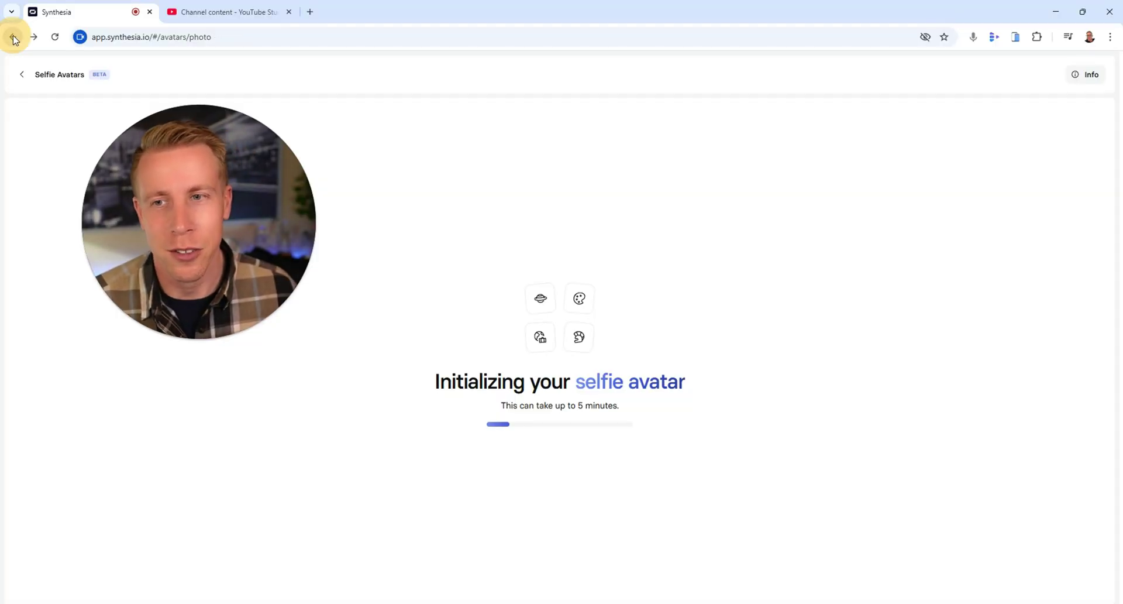
left_click(22, 74)
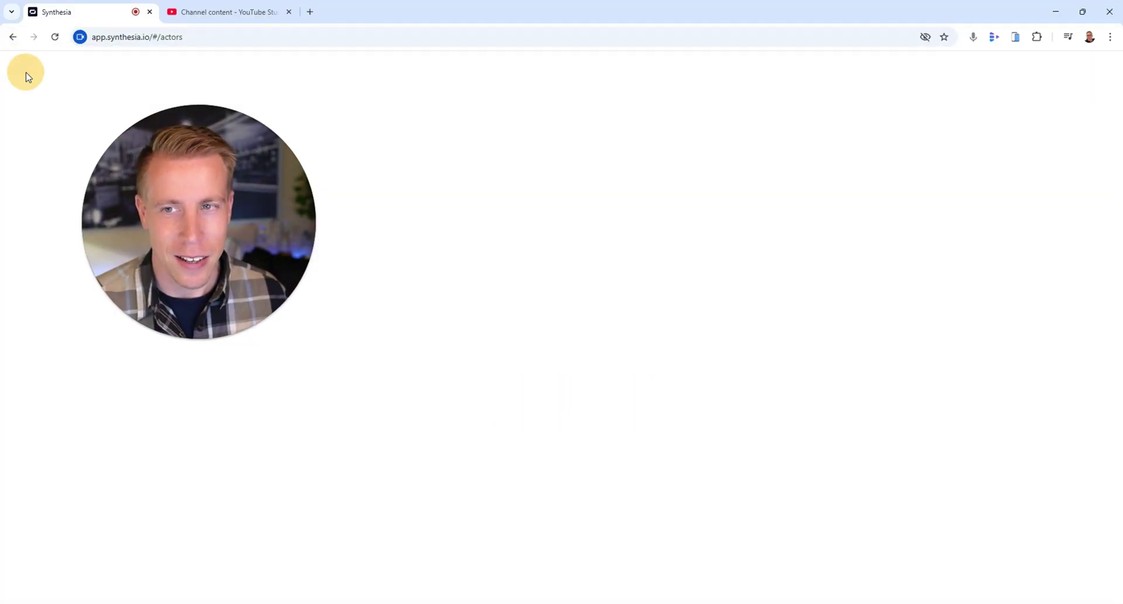